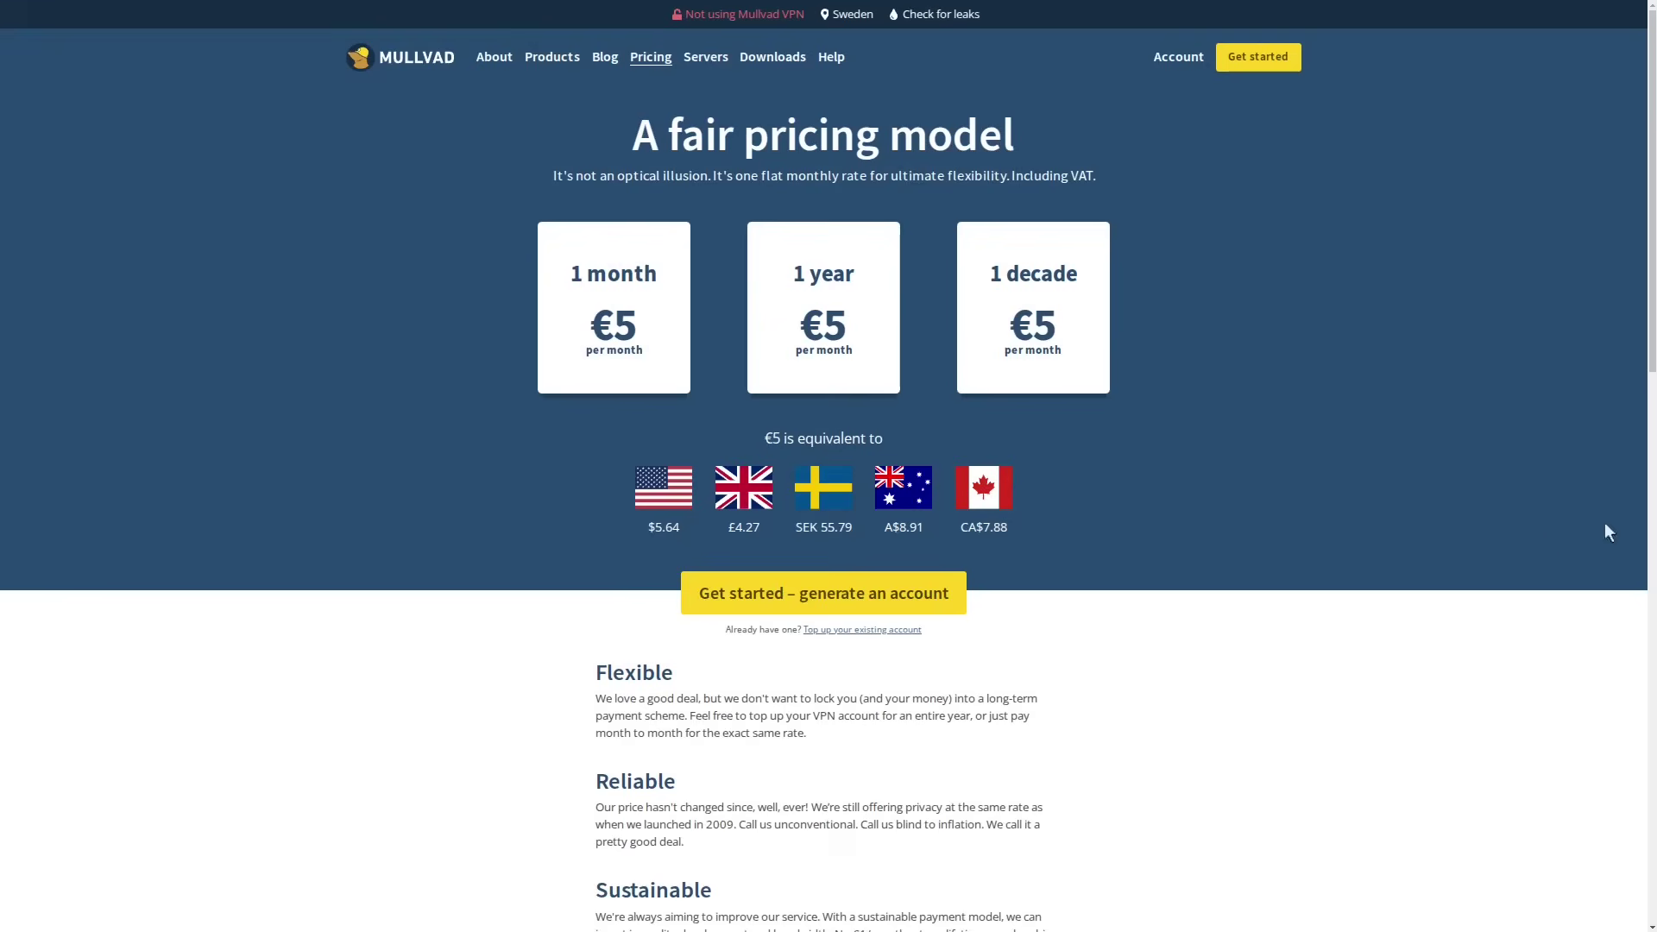
- Generate a new Mullvad account number and create a one-time Monero payment address
click(862, 587)
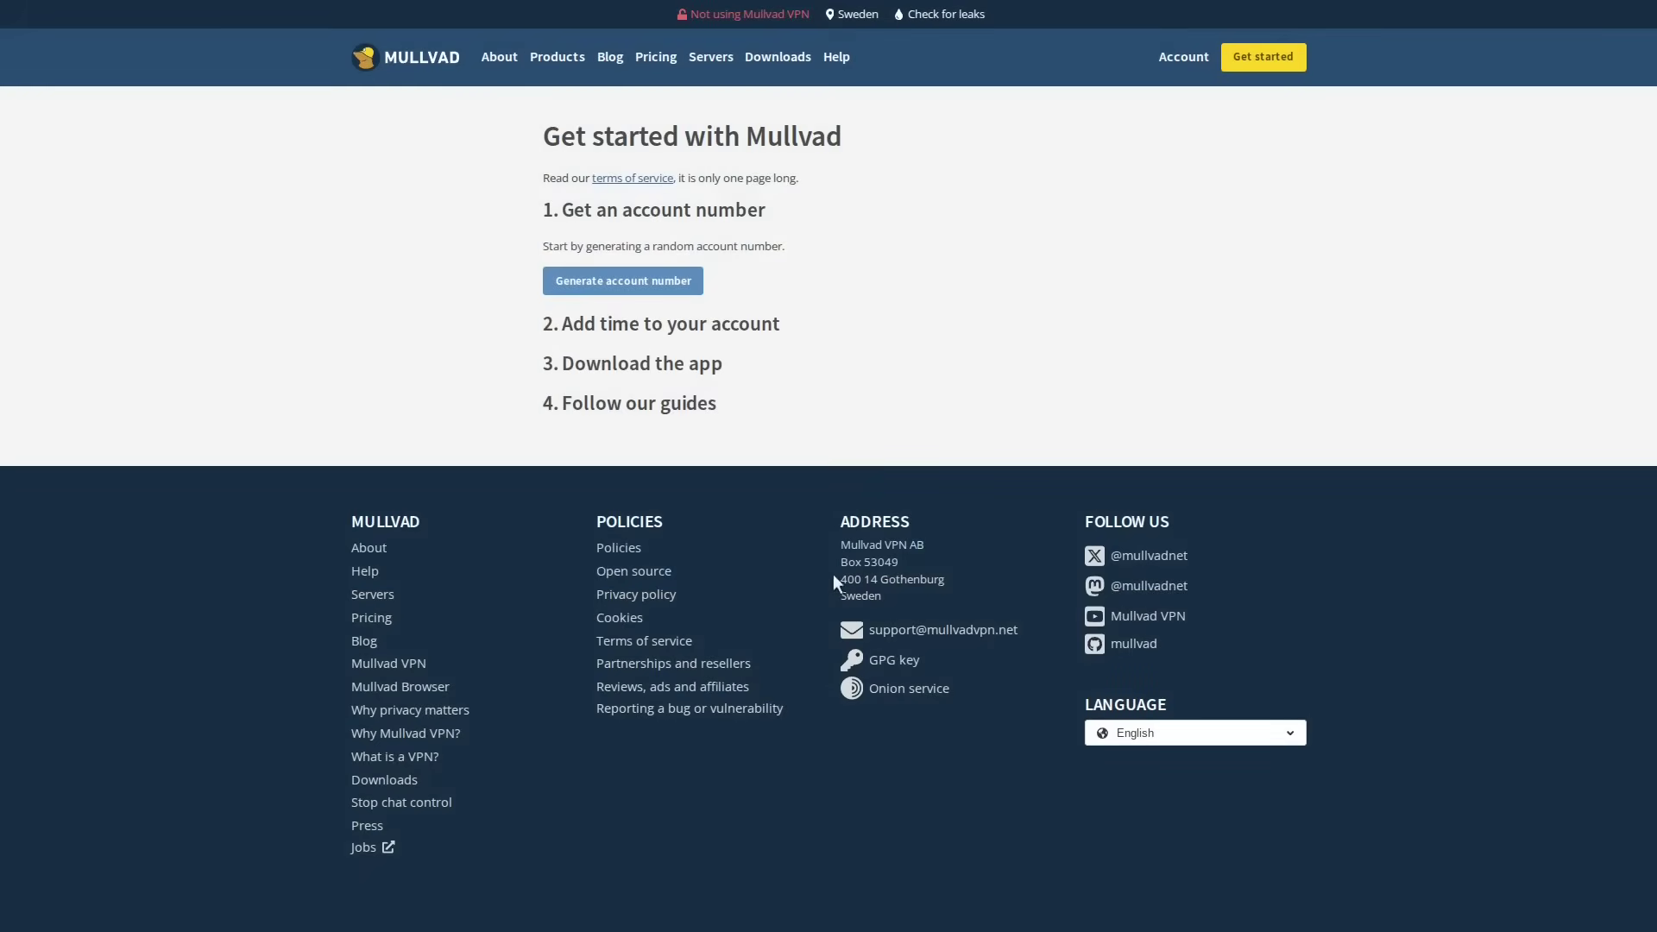
click(687, 284)
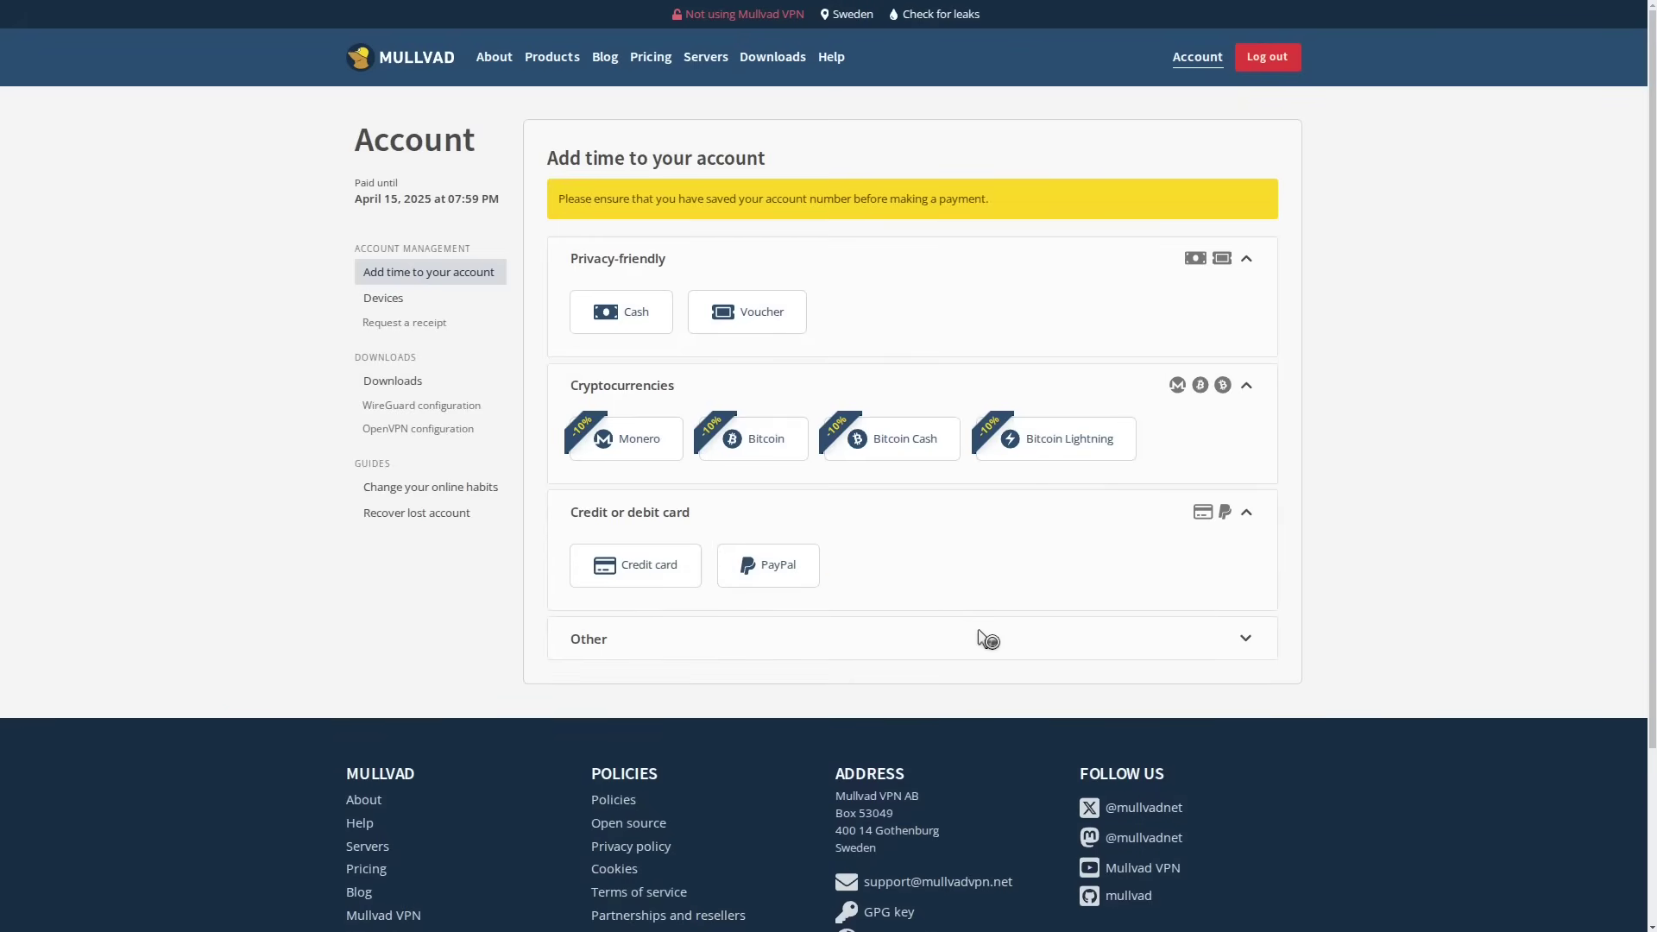
click(978, 629)
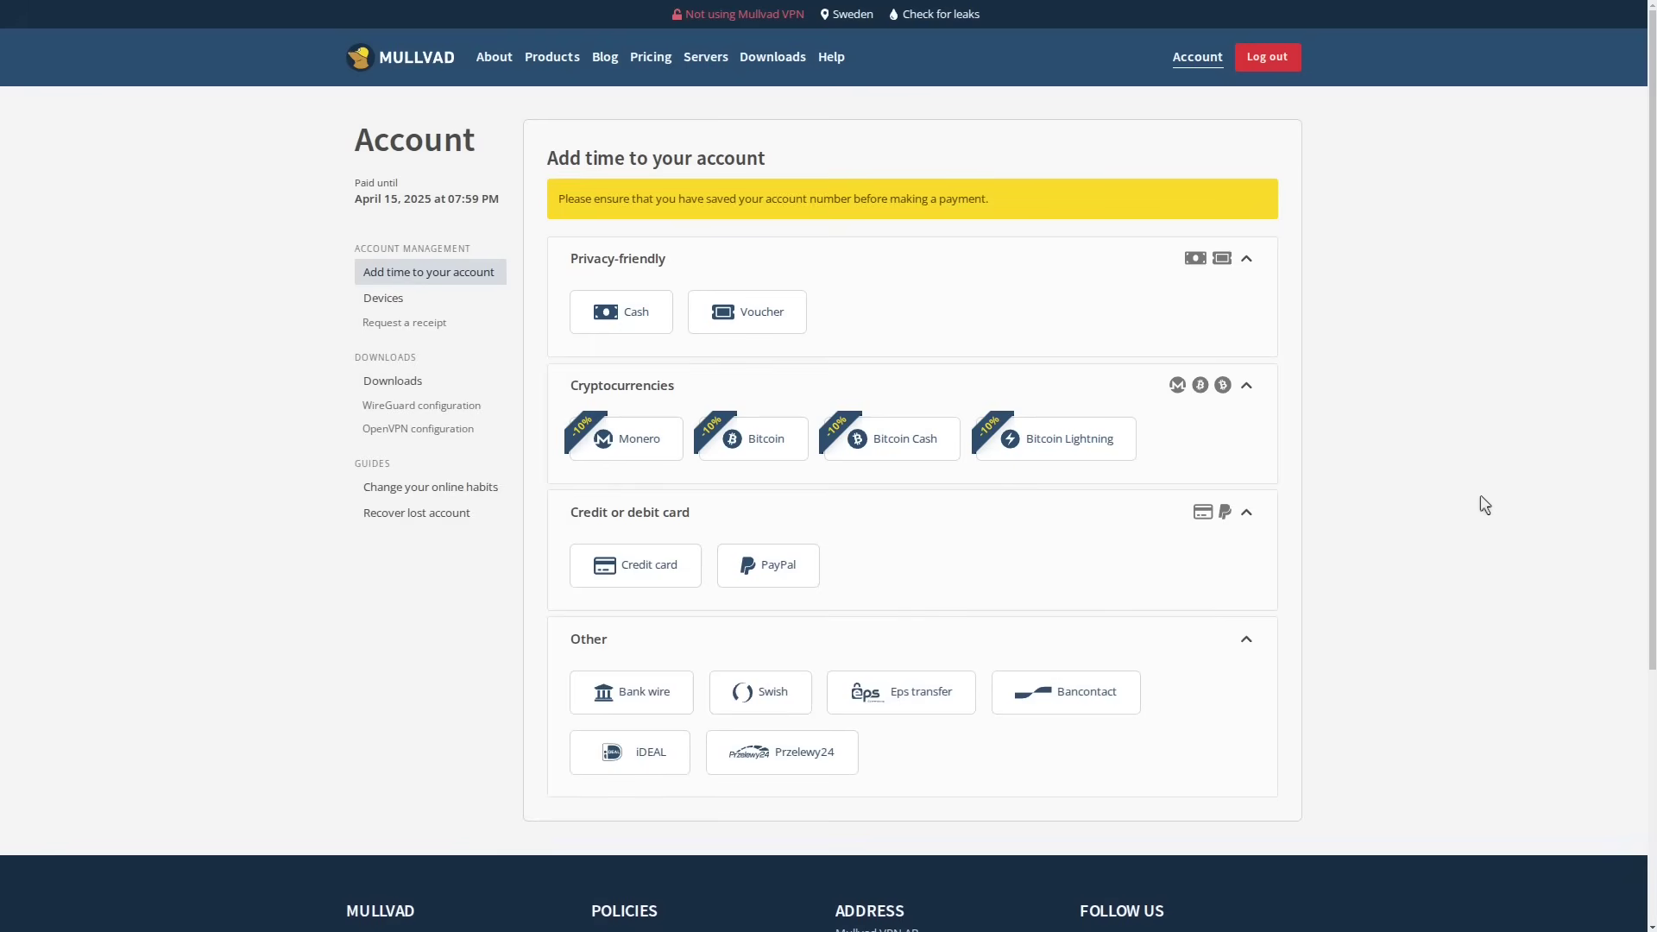
click(667, 448)
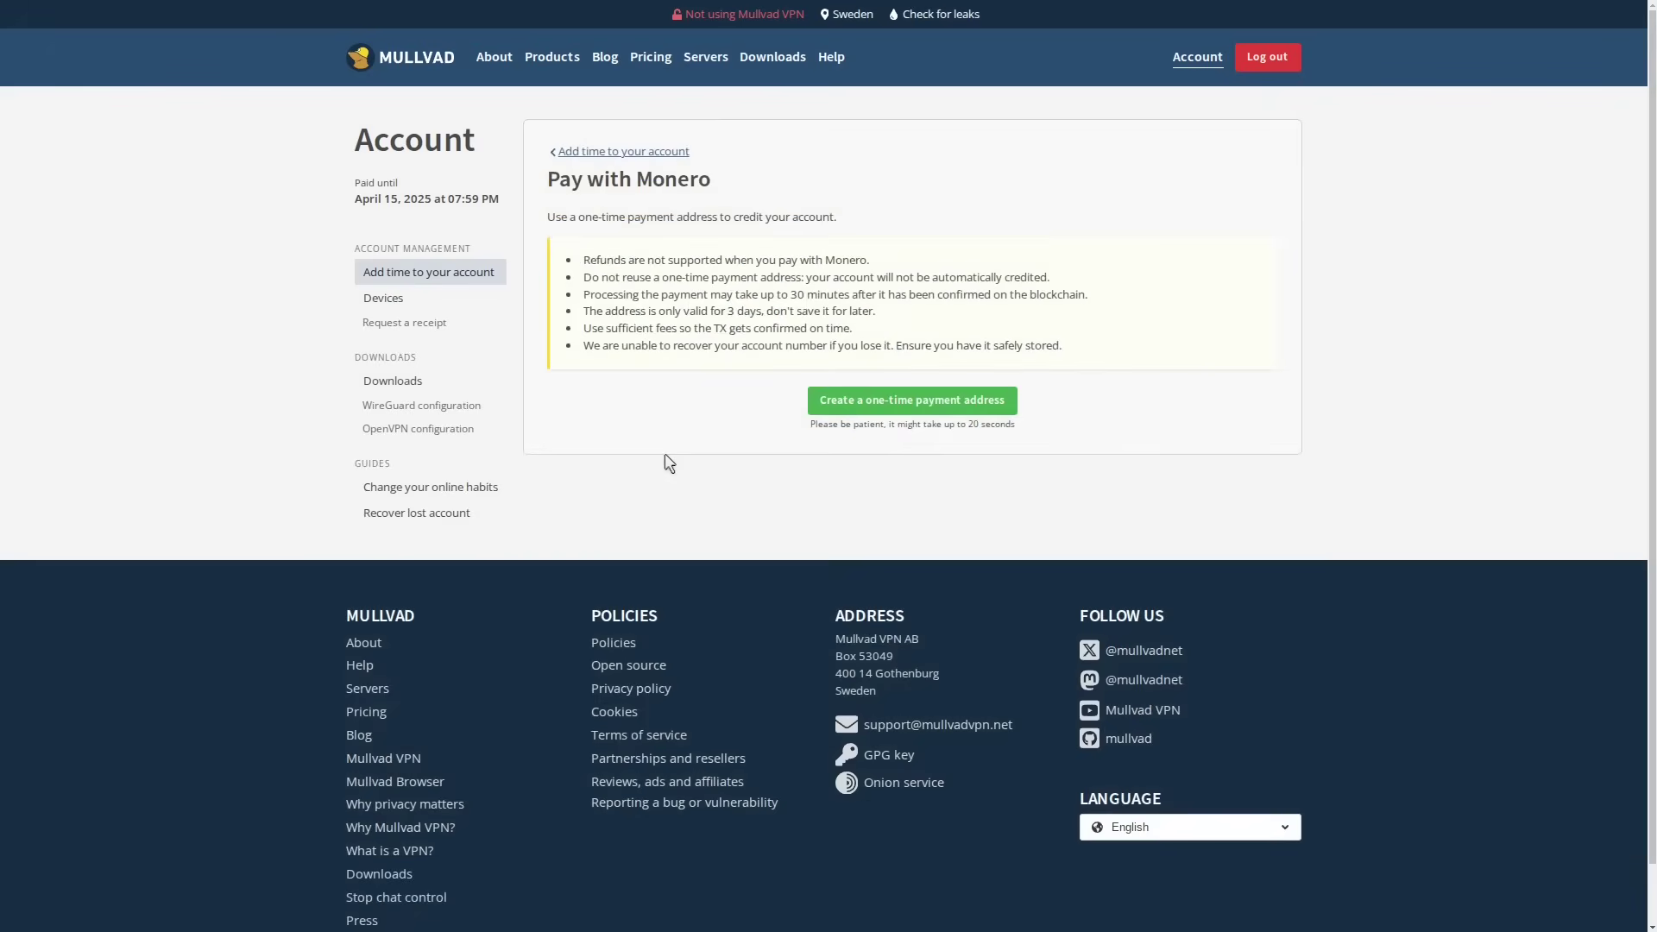
click(867, 402)
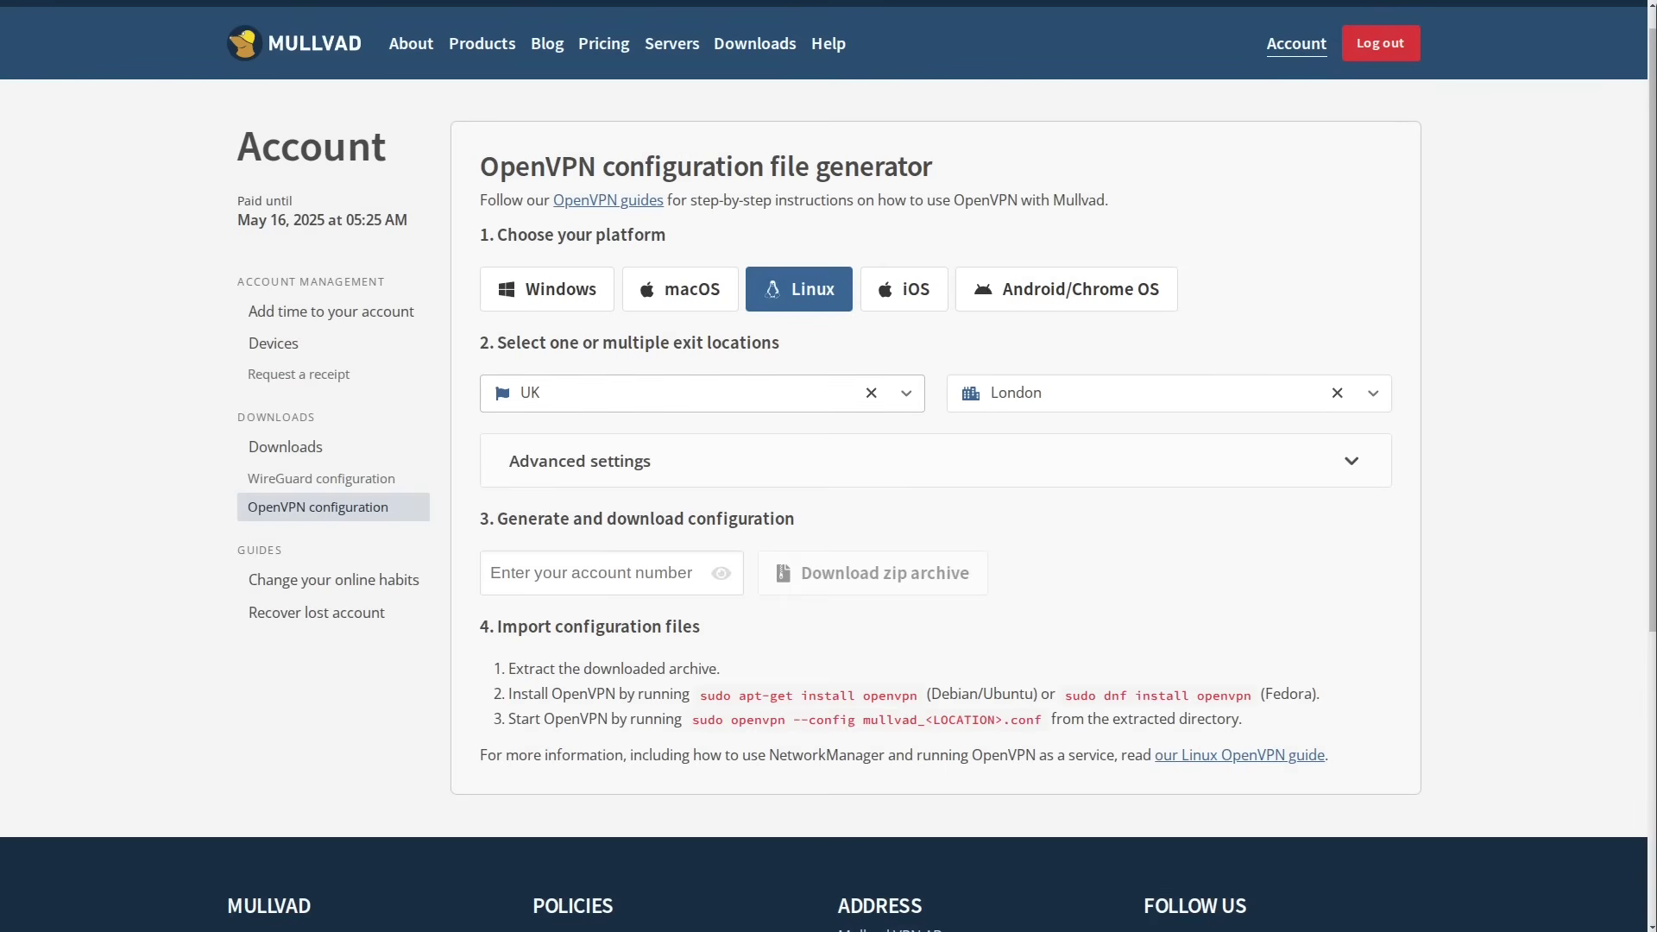
click(604, 393)
click(604, 392)
click(604, 392)
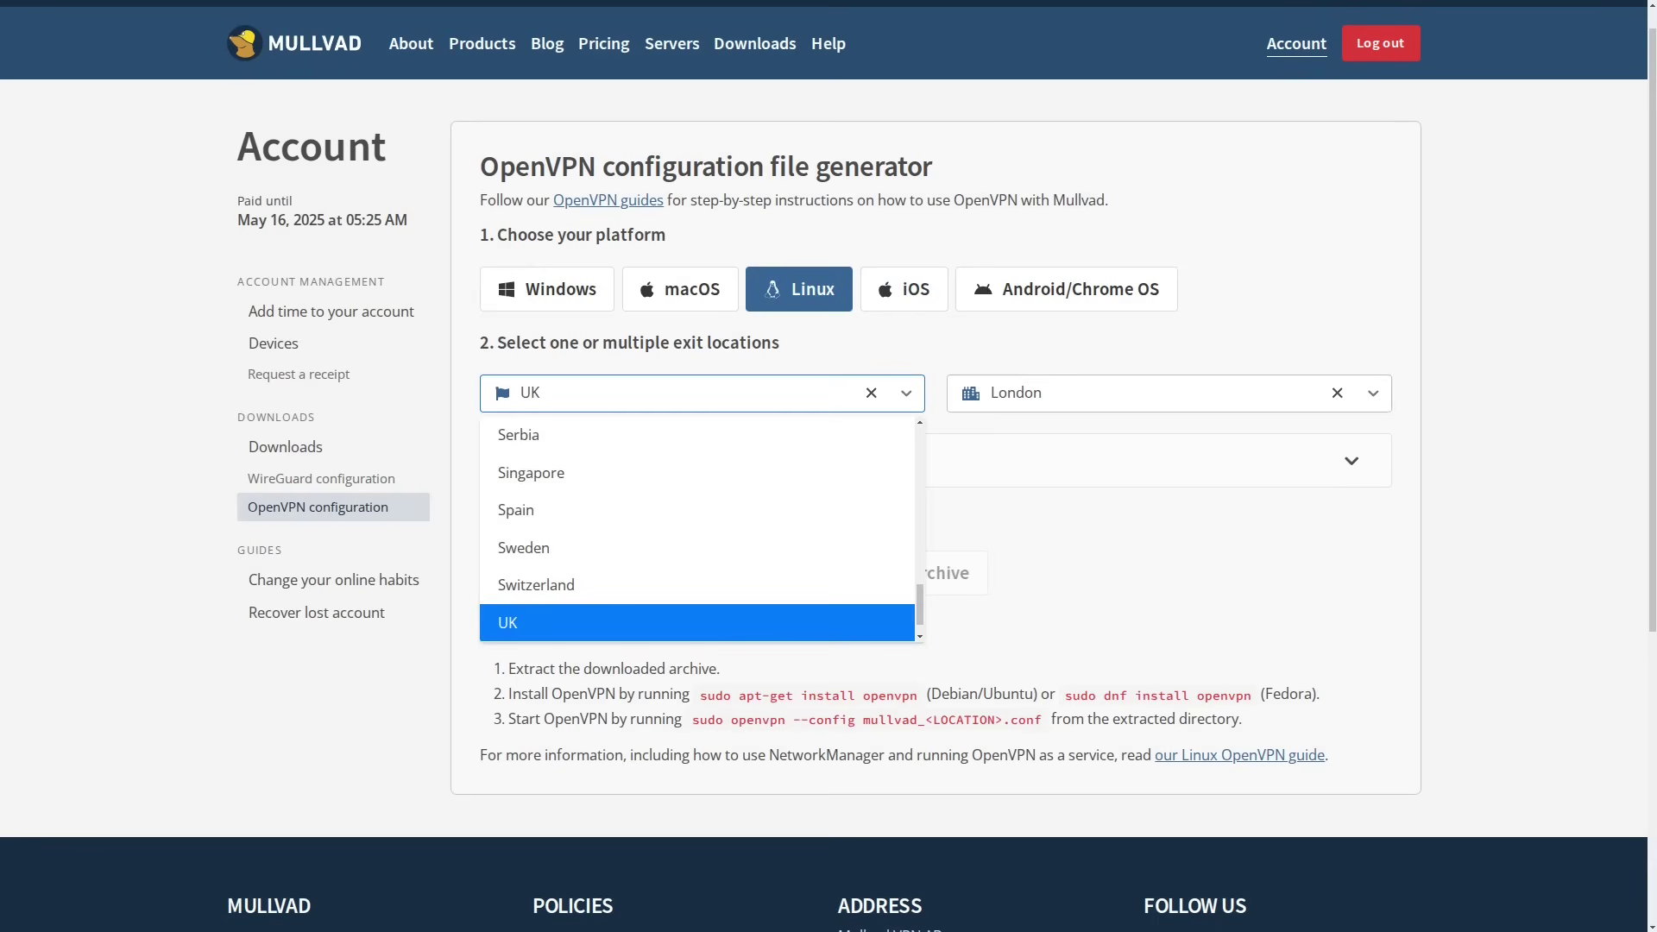
click(1121, 393)
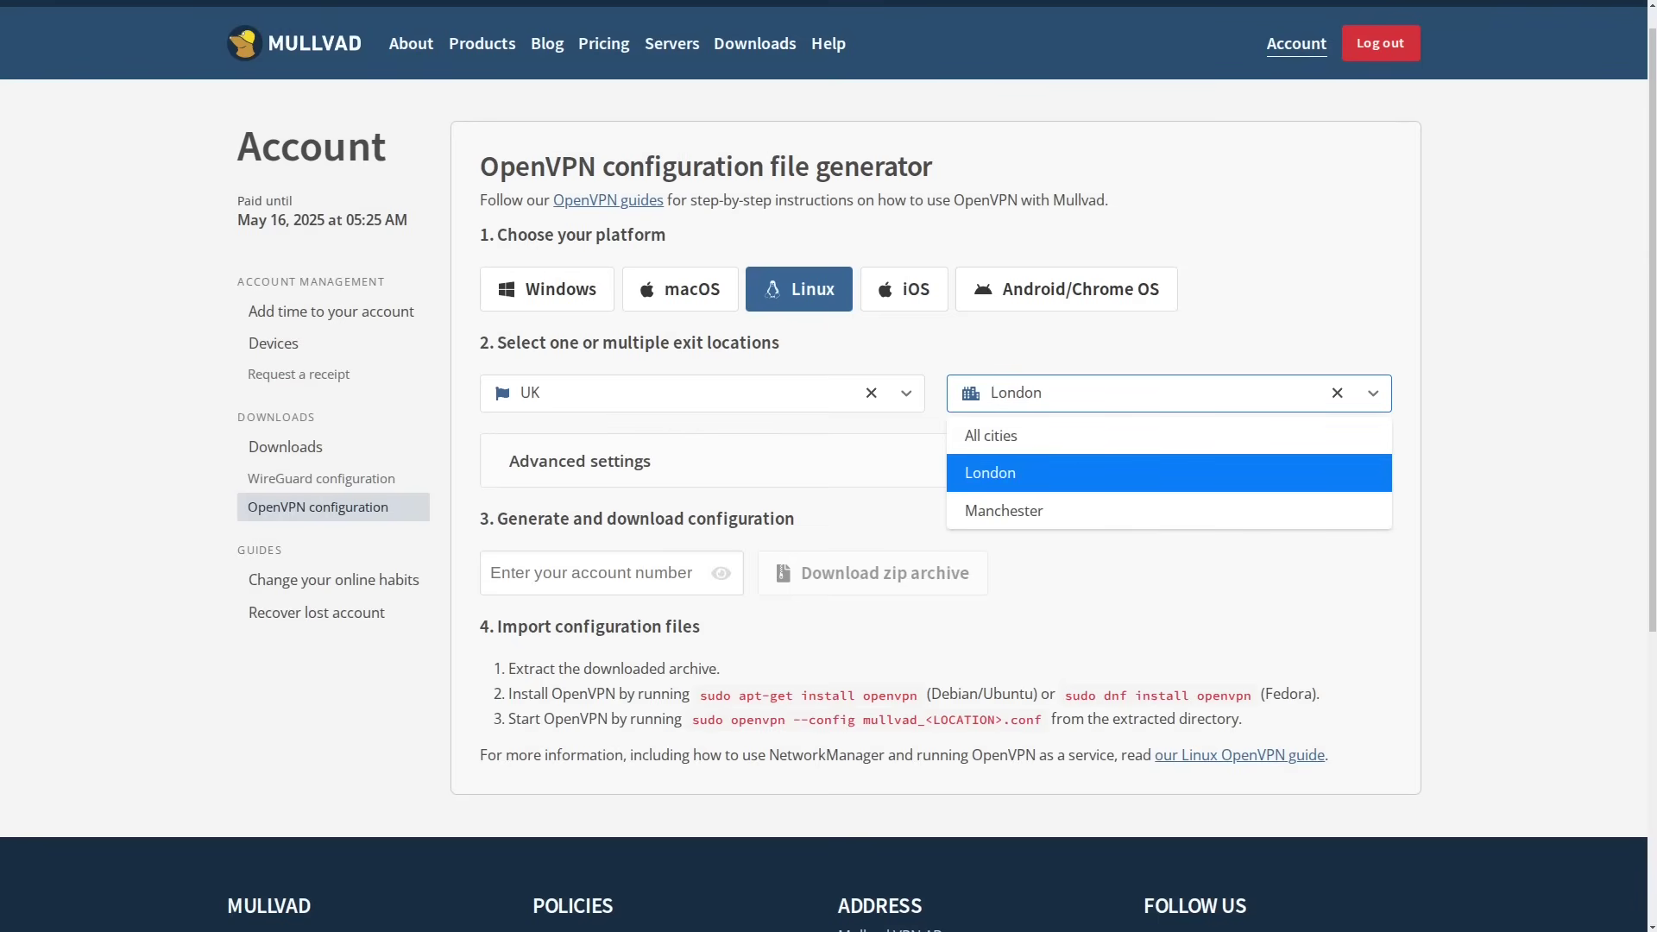
key(Escape)
click(1121, 392)
key(Up)
key(Return)
key(Down)
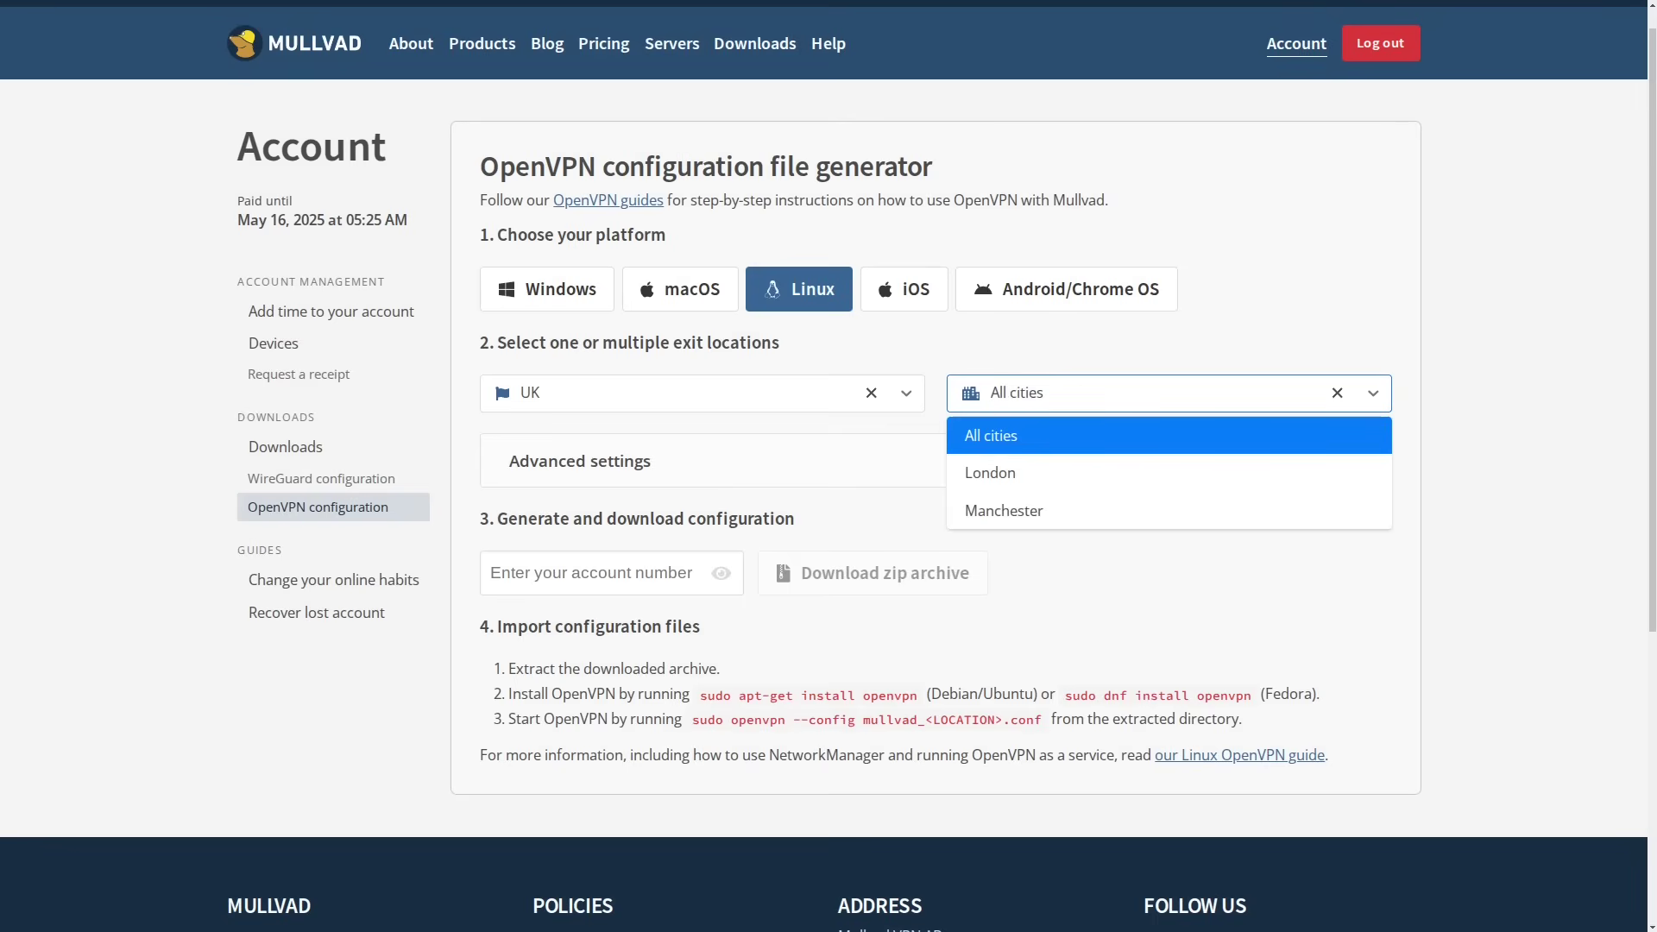
key(Down)
key(Return)
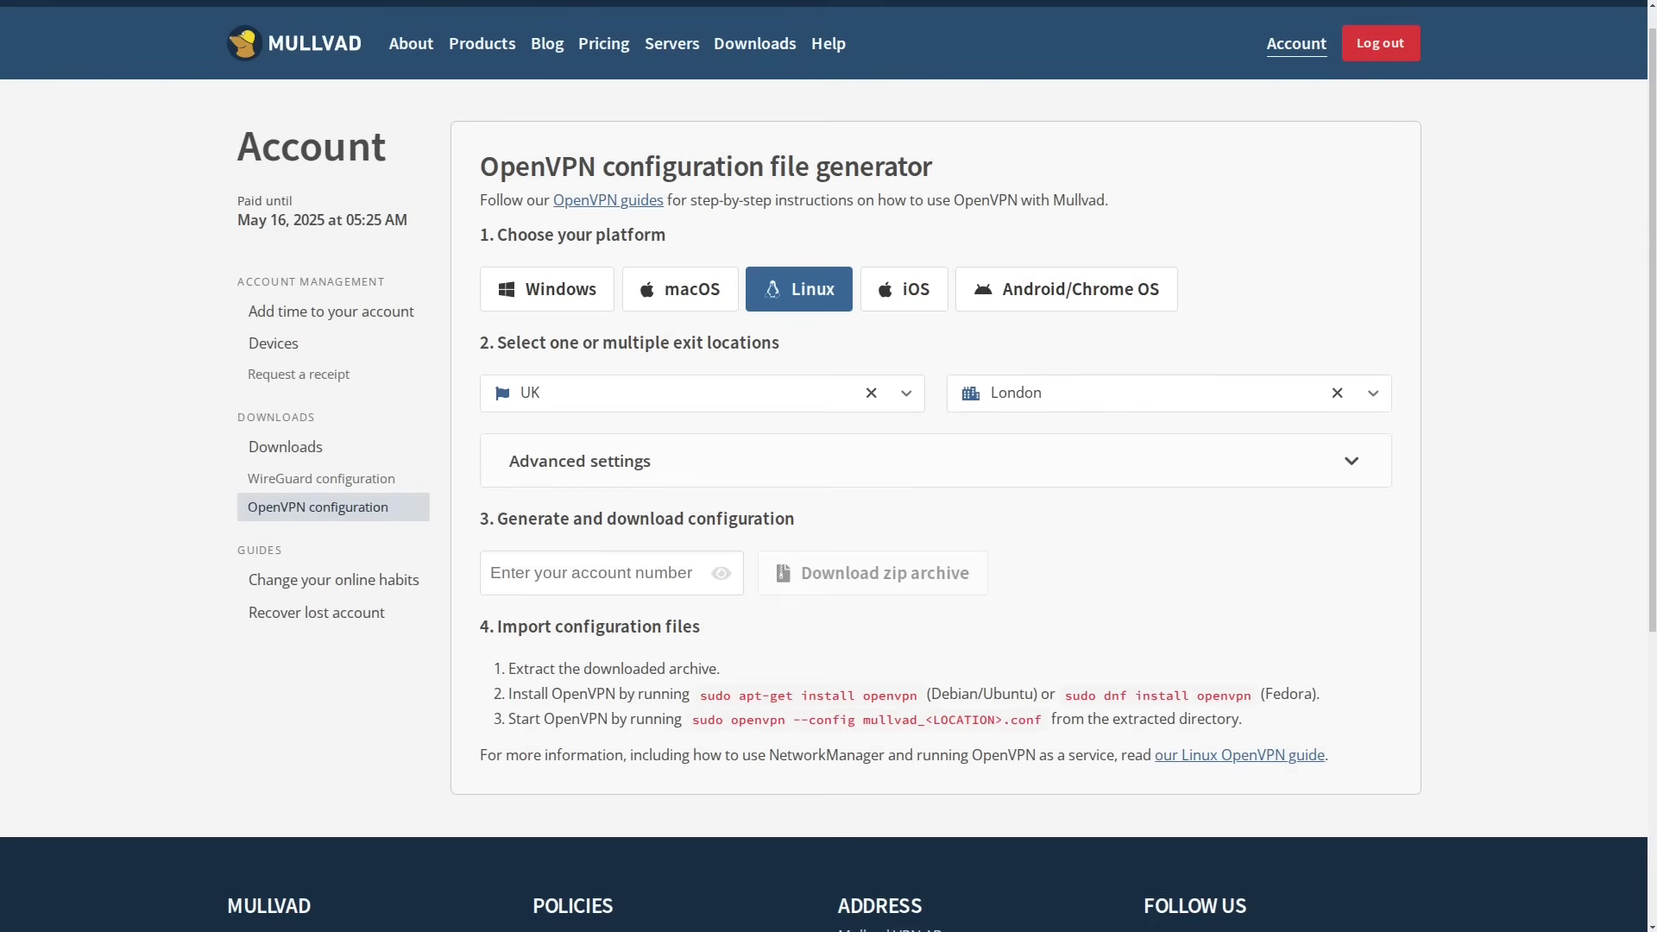
key(Tab)
key(Return)
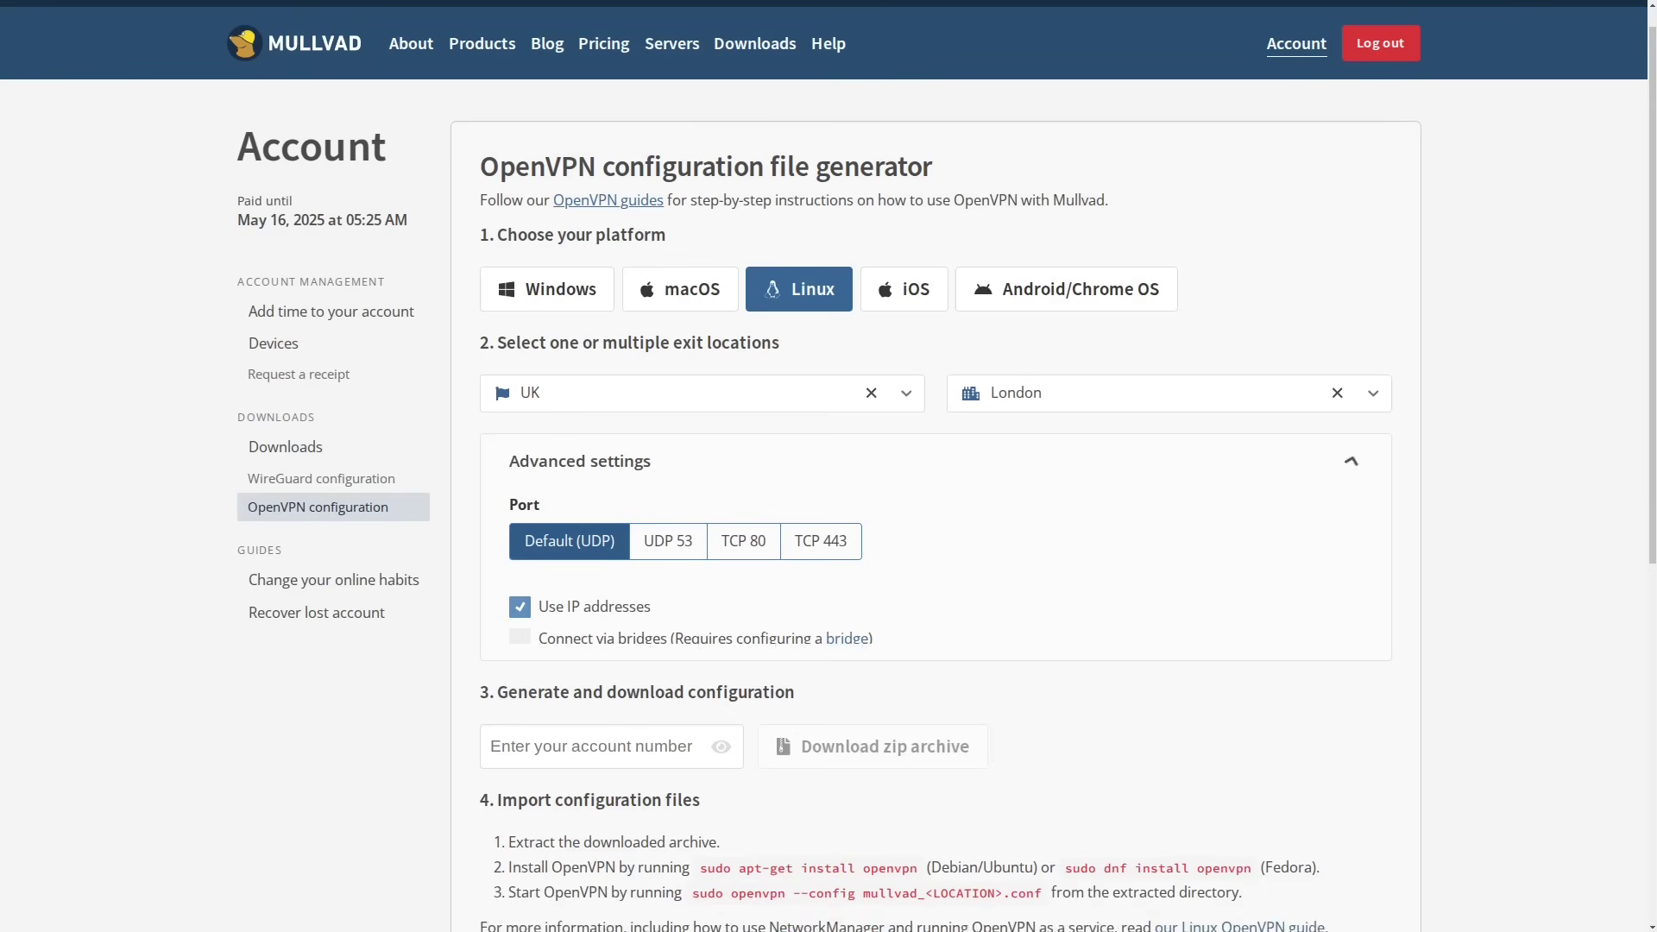
key(Return)
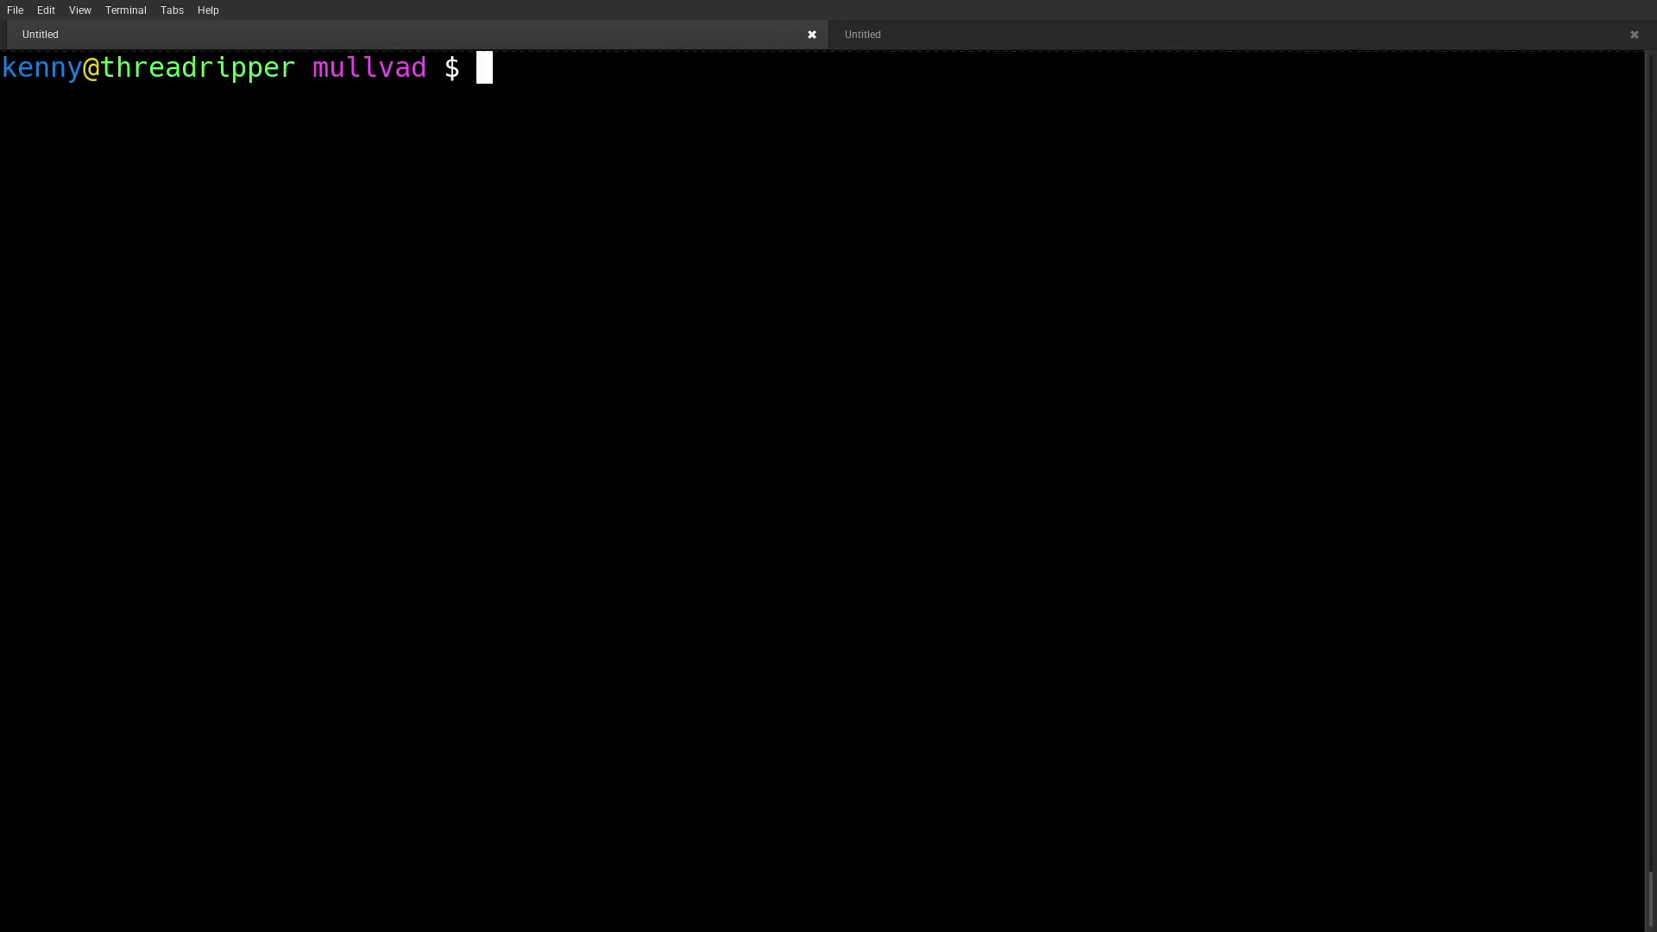
- Extract the mullvad_openvpn_linux_dk_cph.zip archive and list the folder contents
text(unzip mul)
key(Tab)
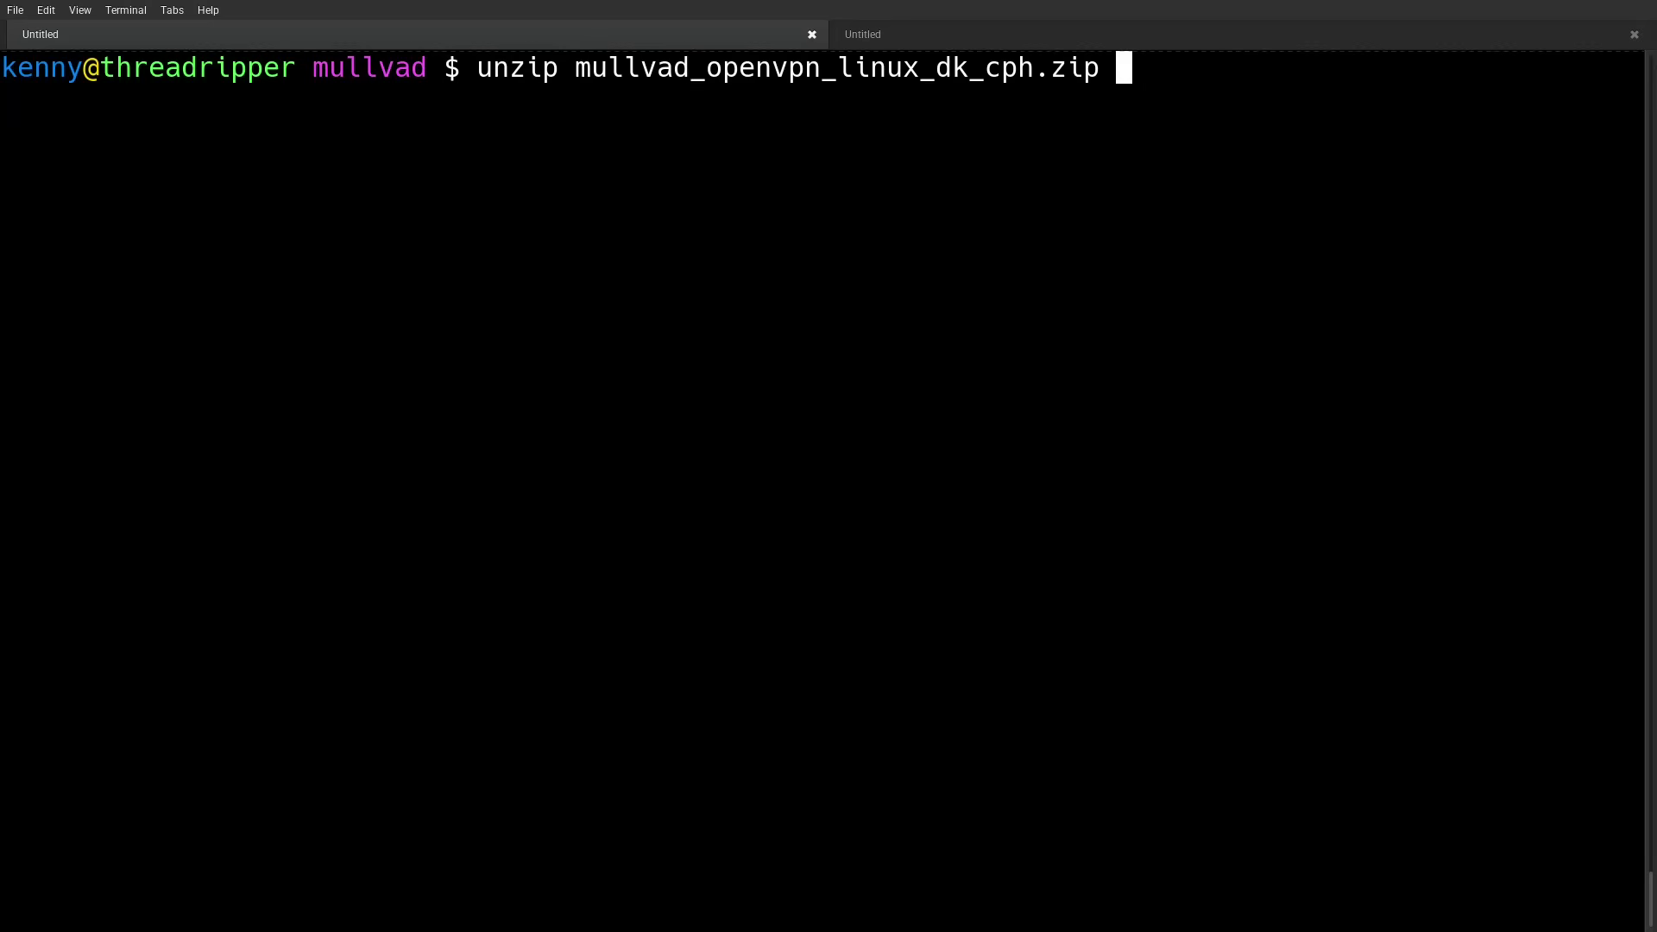
key(Return)
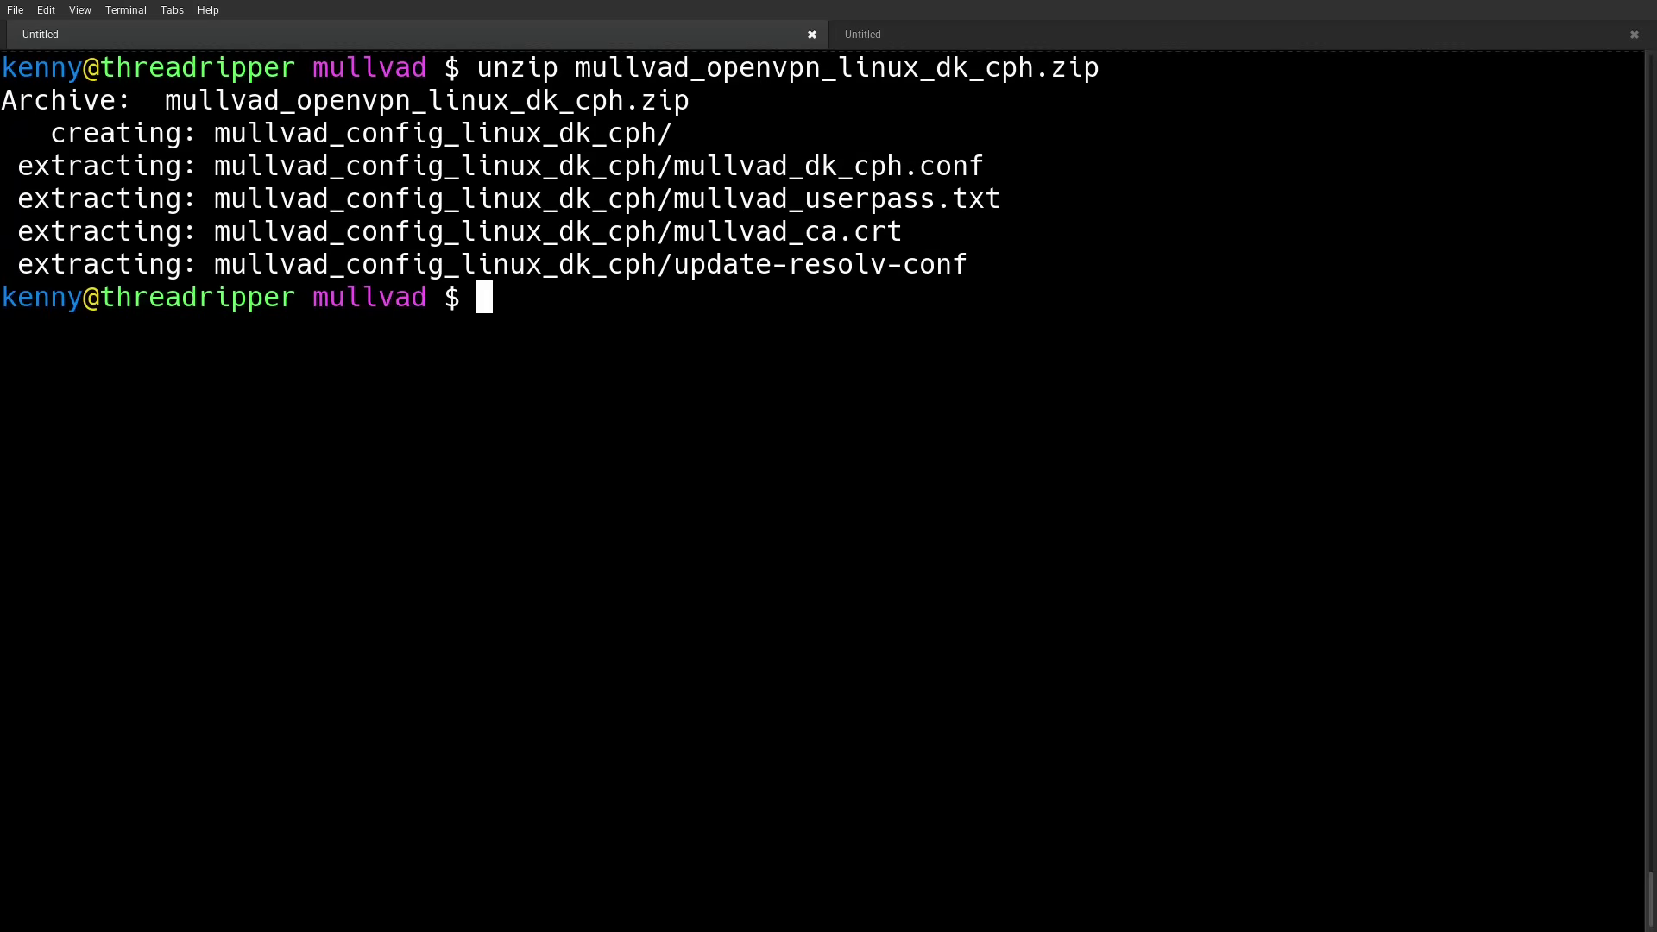
text(ls)
key(Return)
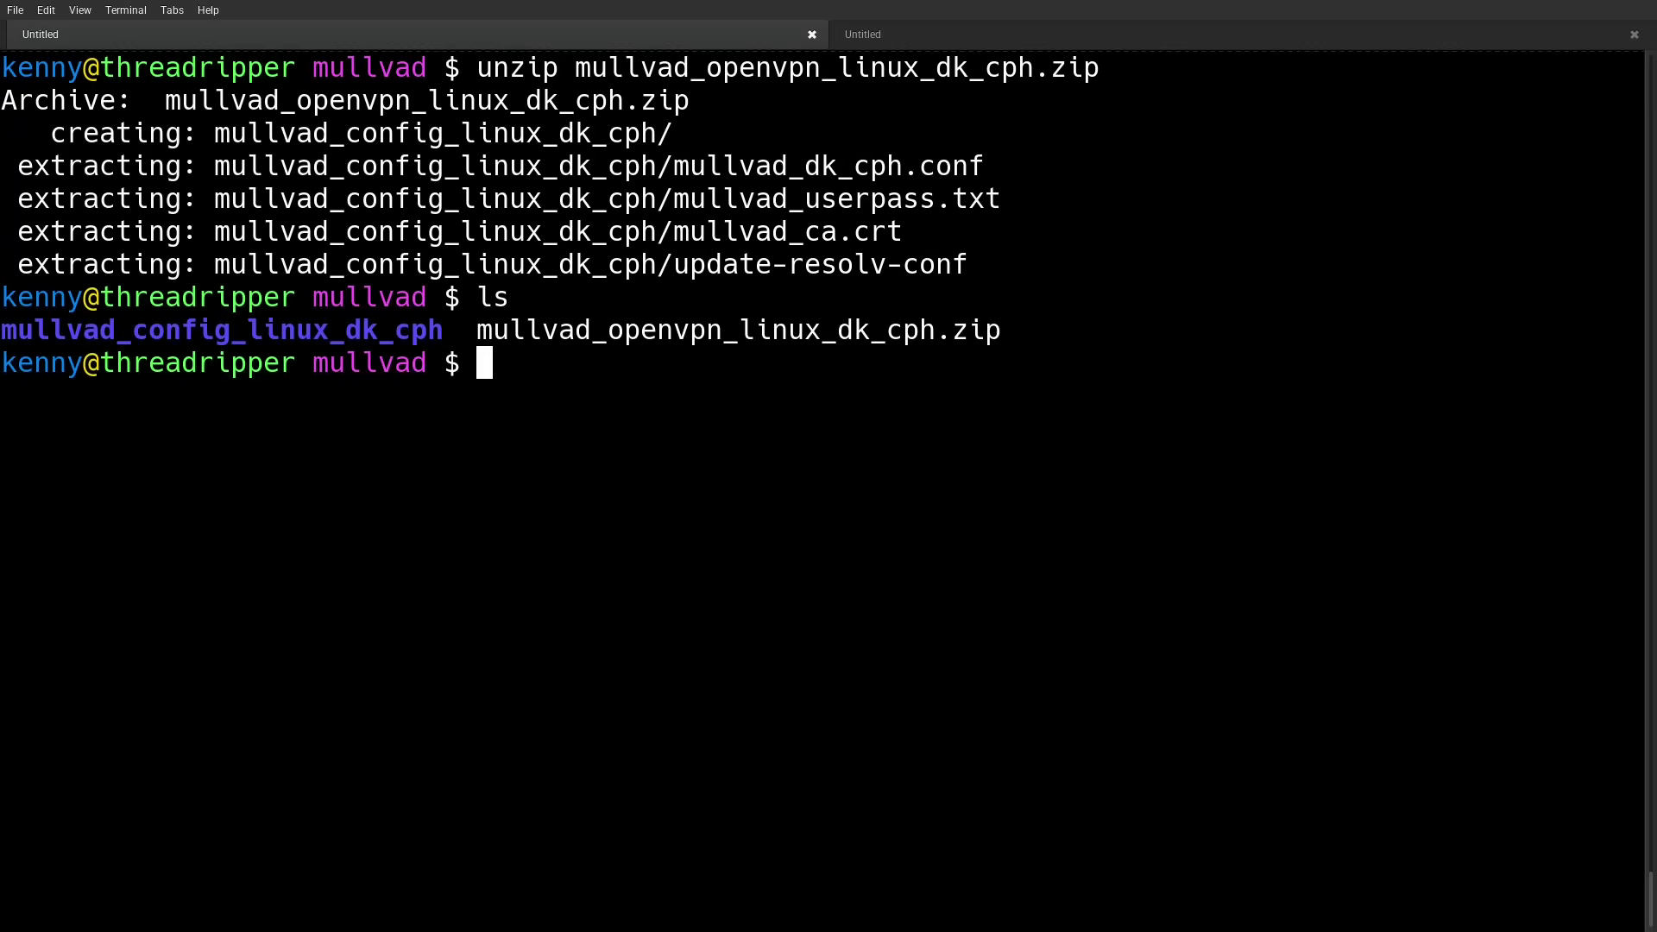
- Enter the extracted mullvad_config_linux_dk_cph folder and list its files
text(cd mul)
key(Tab)
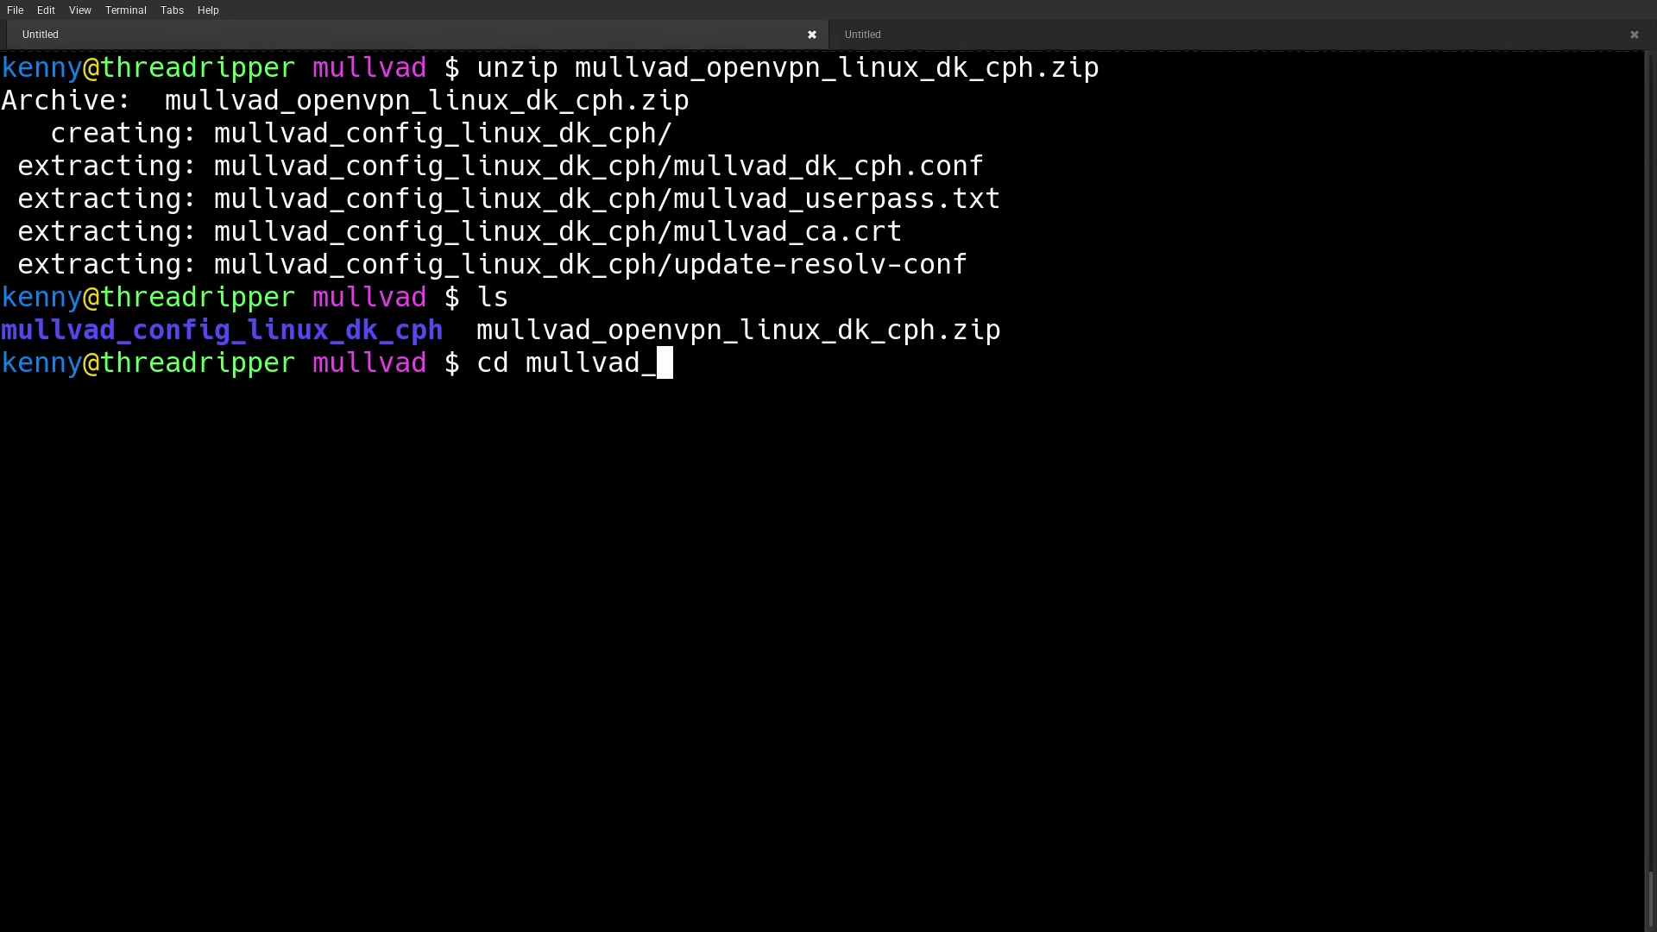
text(con)
key(Tab)
key(BackSpace)
key(Return)
text(ls)
key(Return)
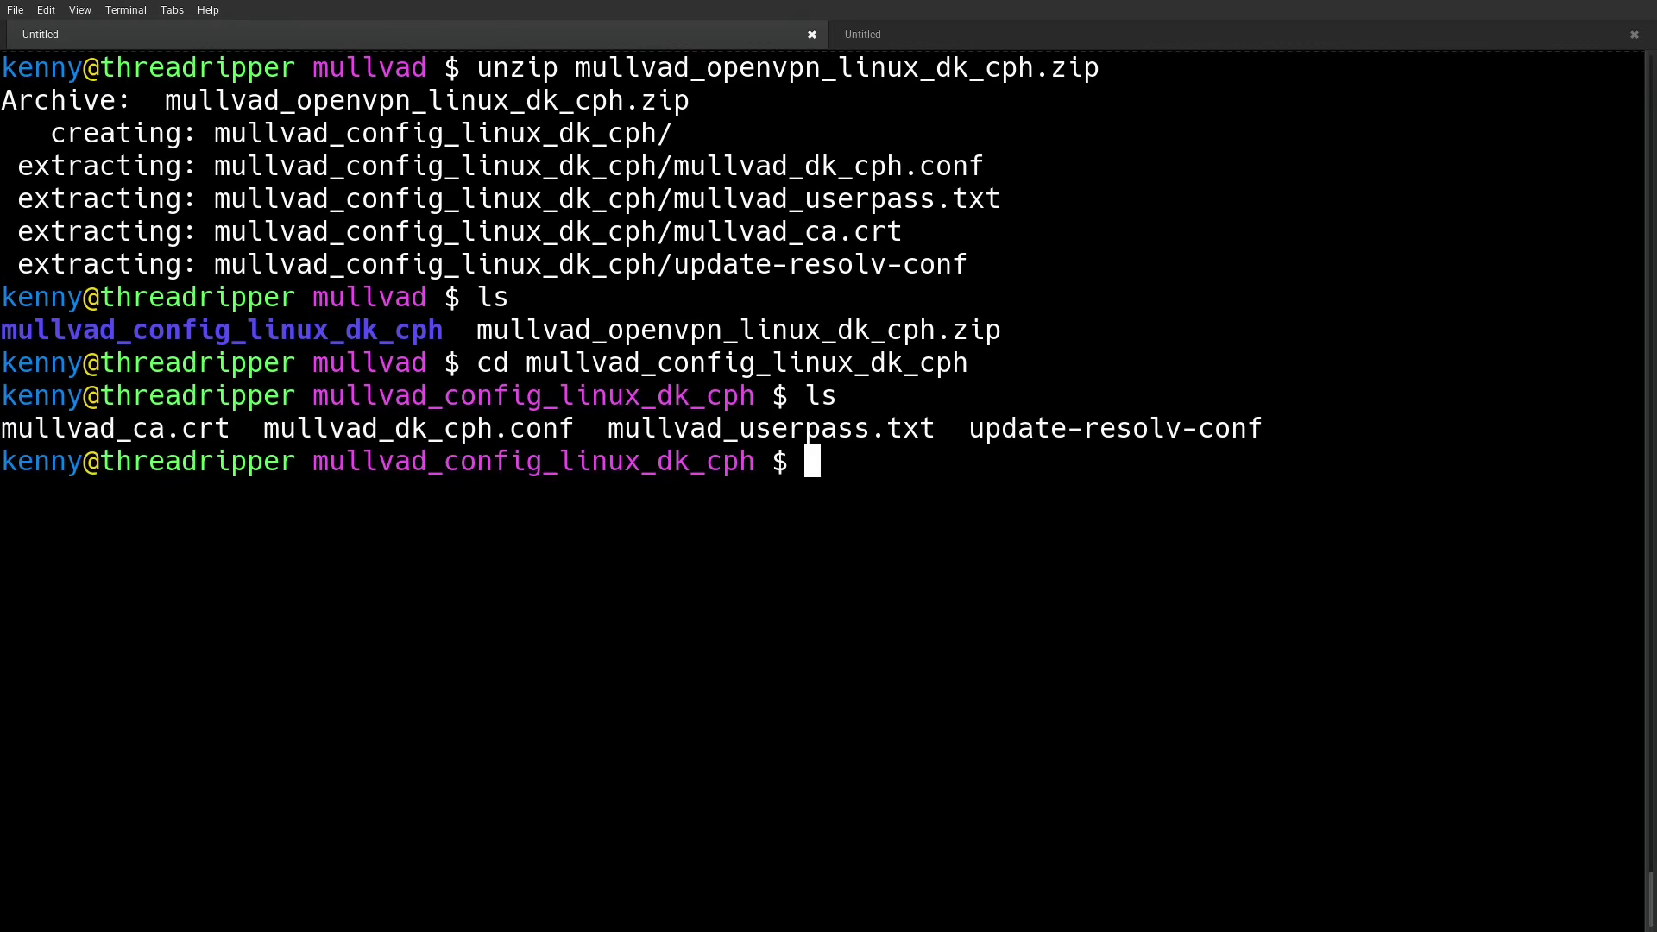
- Make update-resolv-conf executable with chmod +x and confirm the permissions with ls -l
text(chmod +x up)
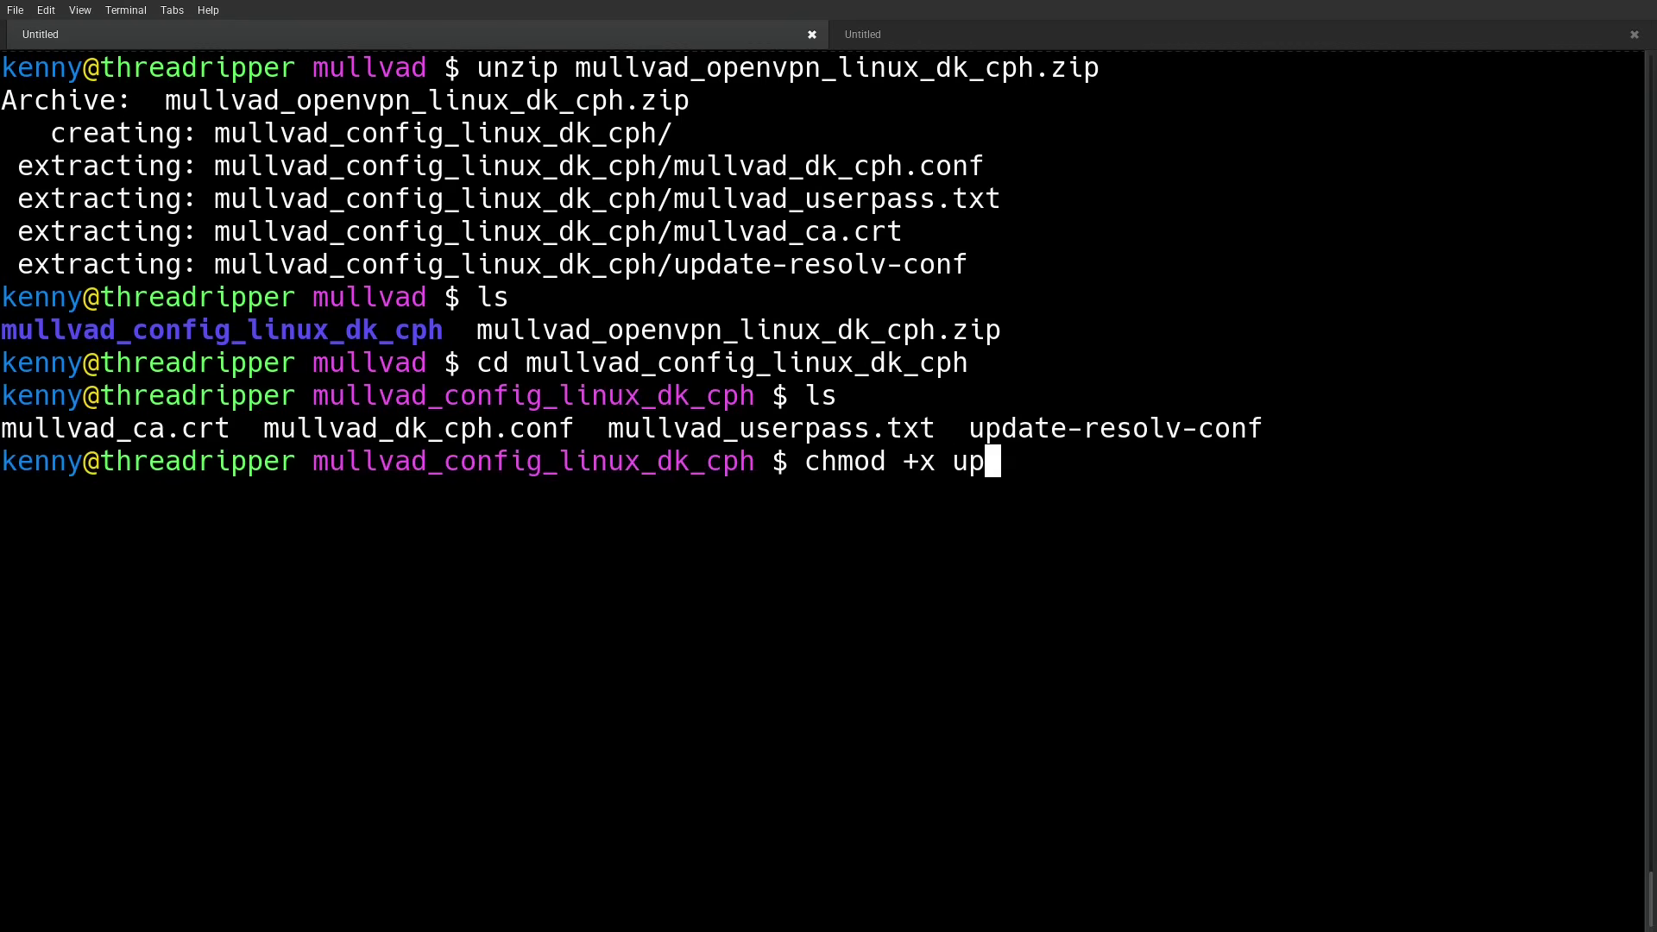
key(Tab)
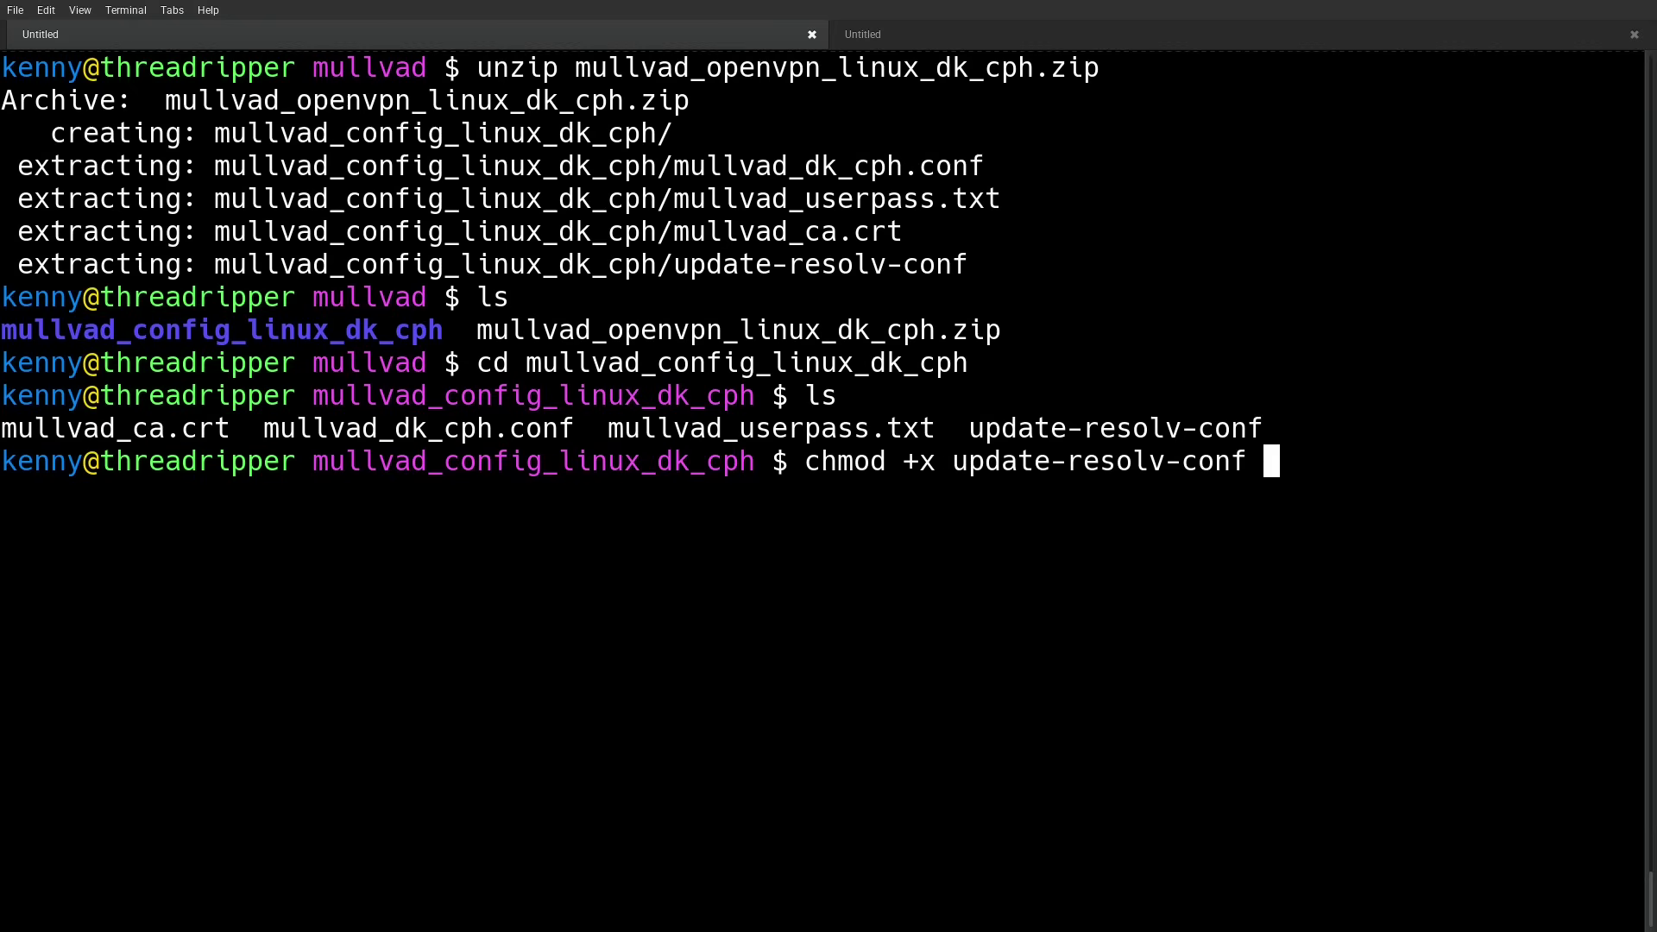
key(Return)
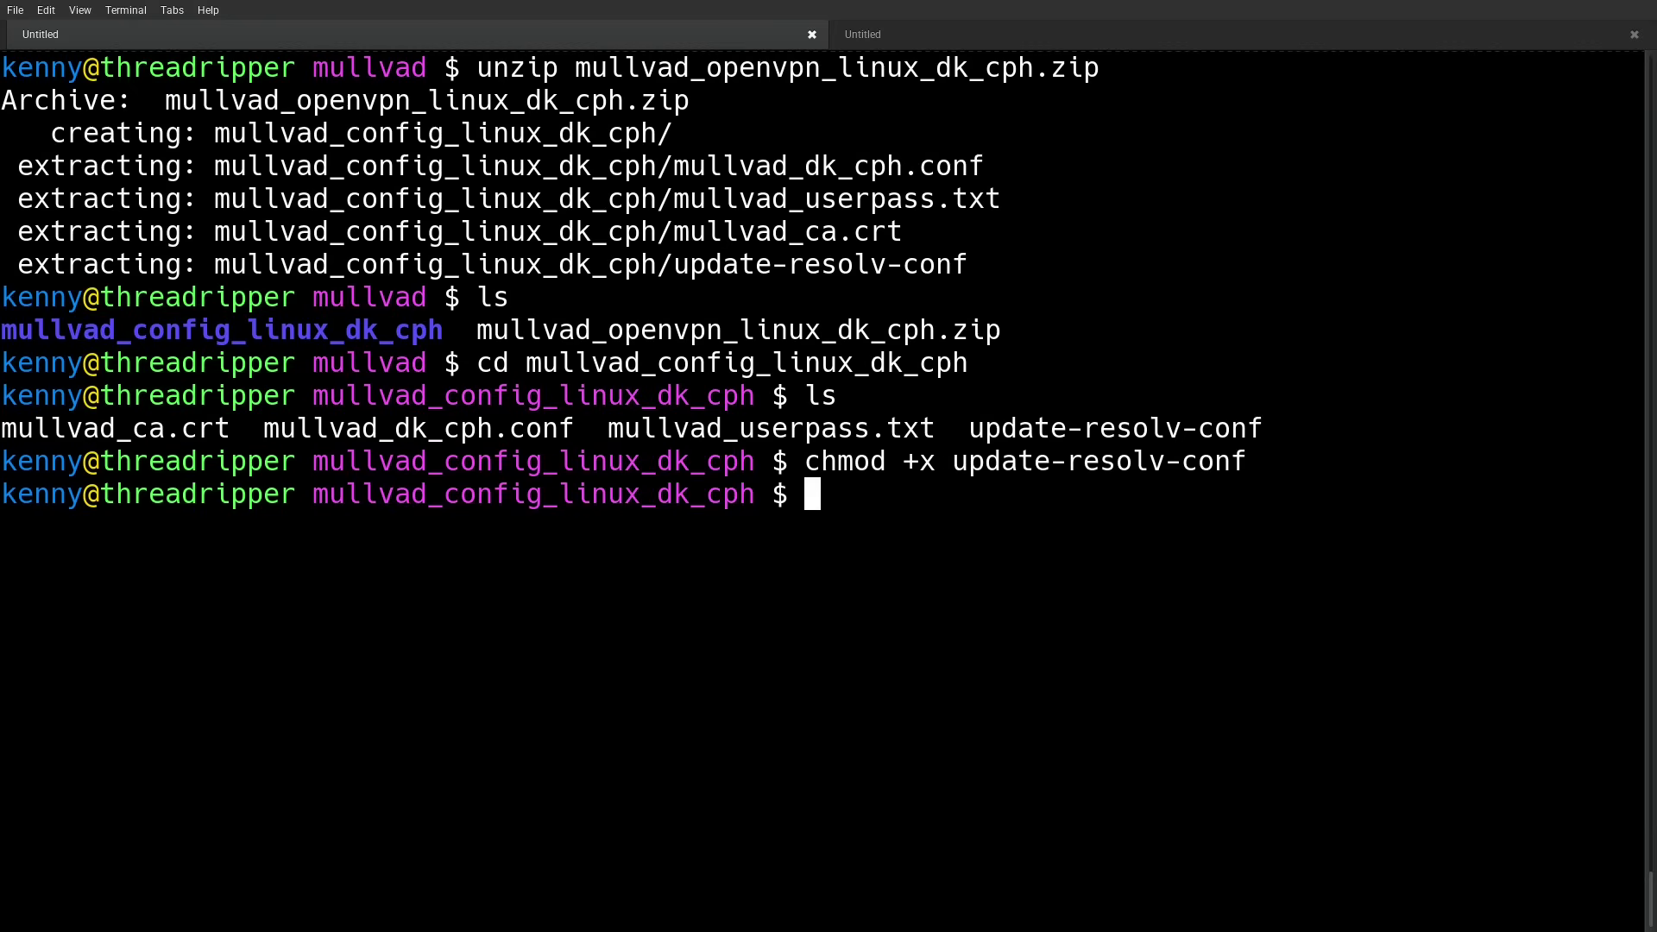
text(ls -l)
key(Return)
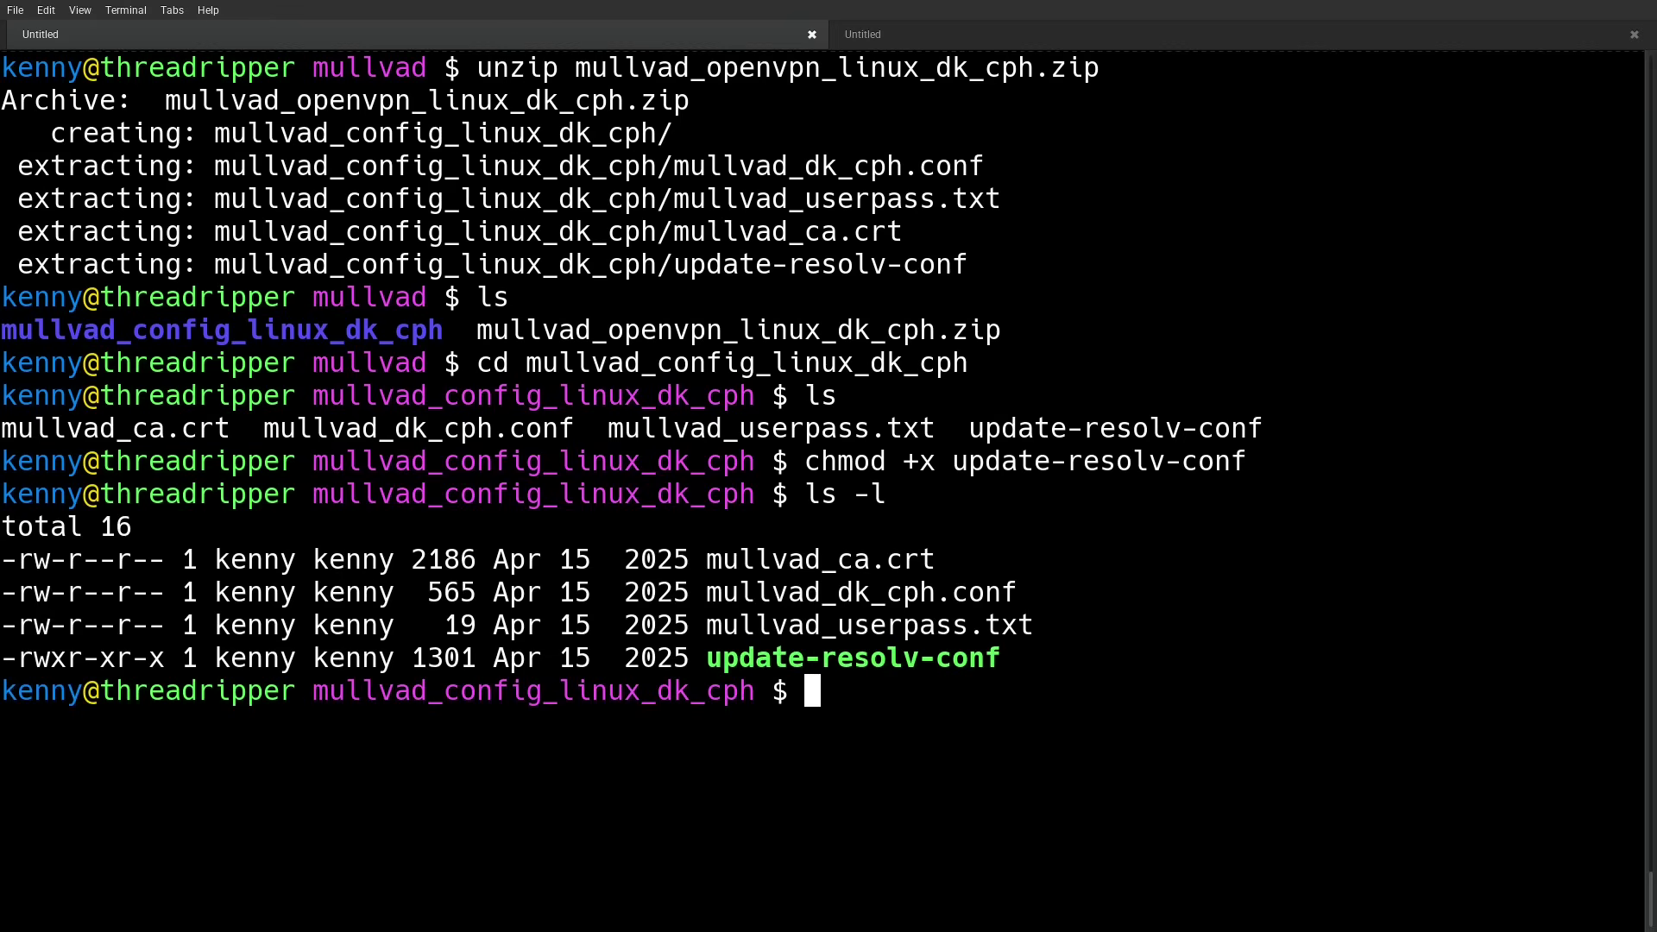
- In the second terminal tab, select the tun0 interface, which is up at 10.15.0.5/16
key(ctrl+Page_Down)
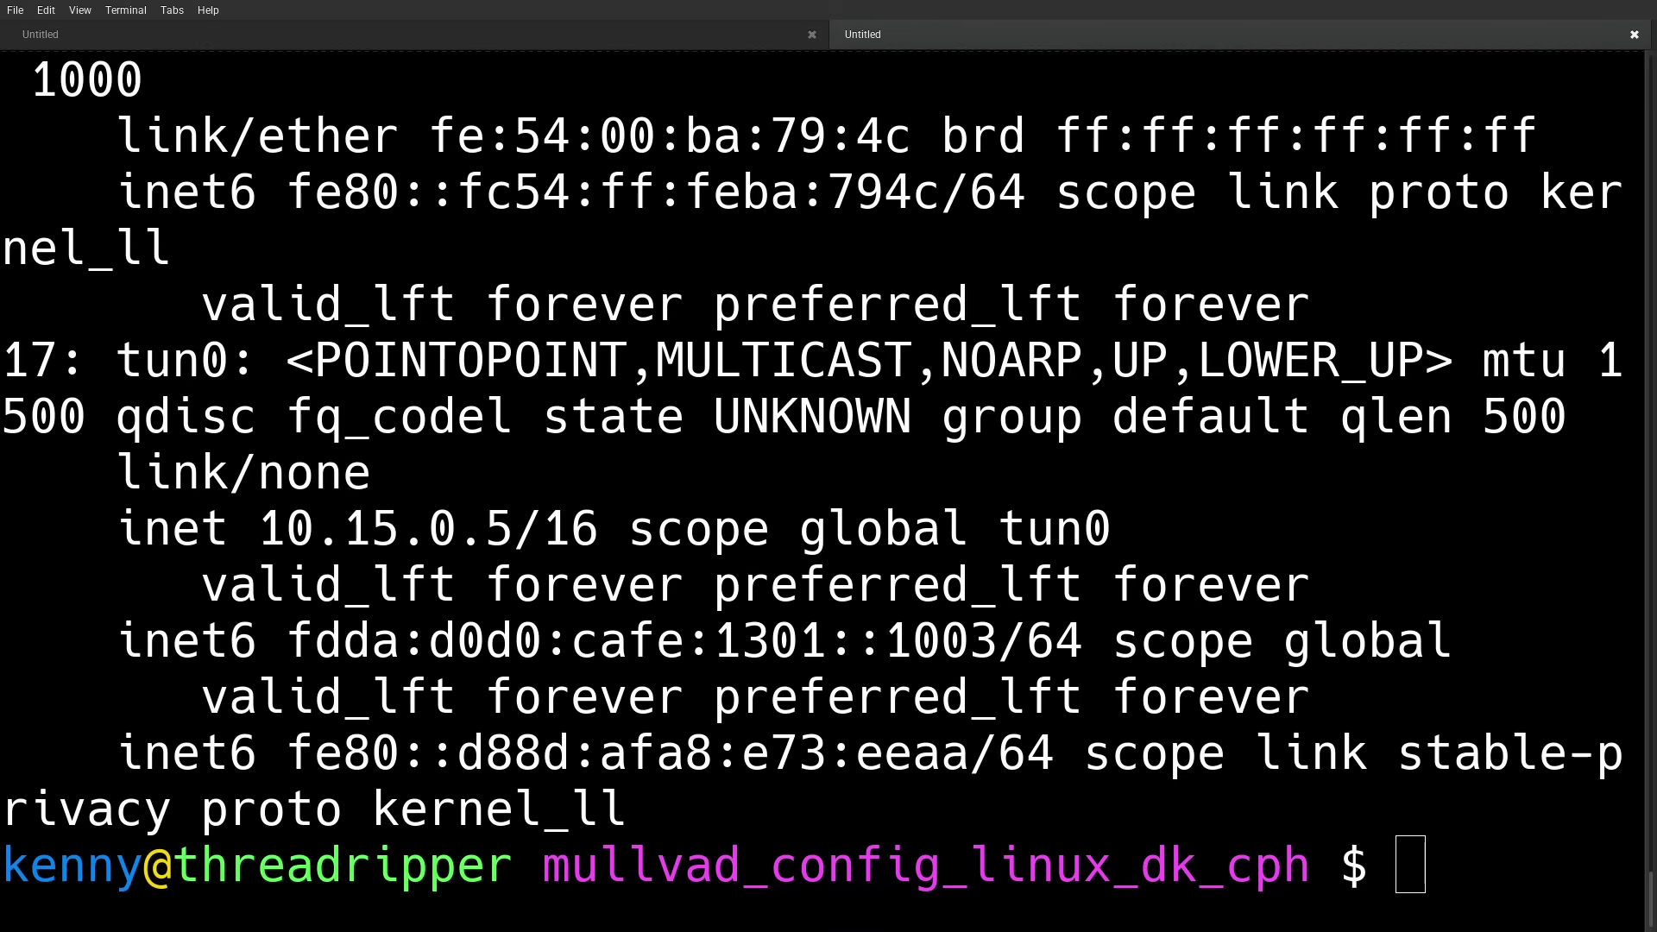
double_click(186, 360)
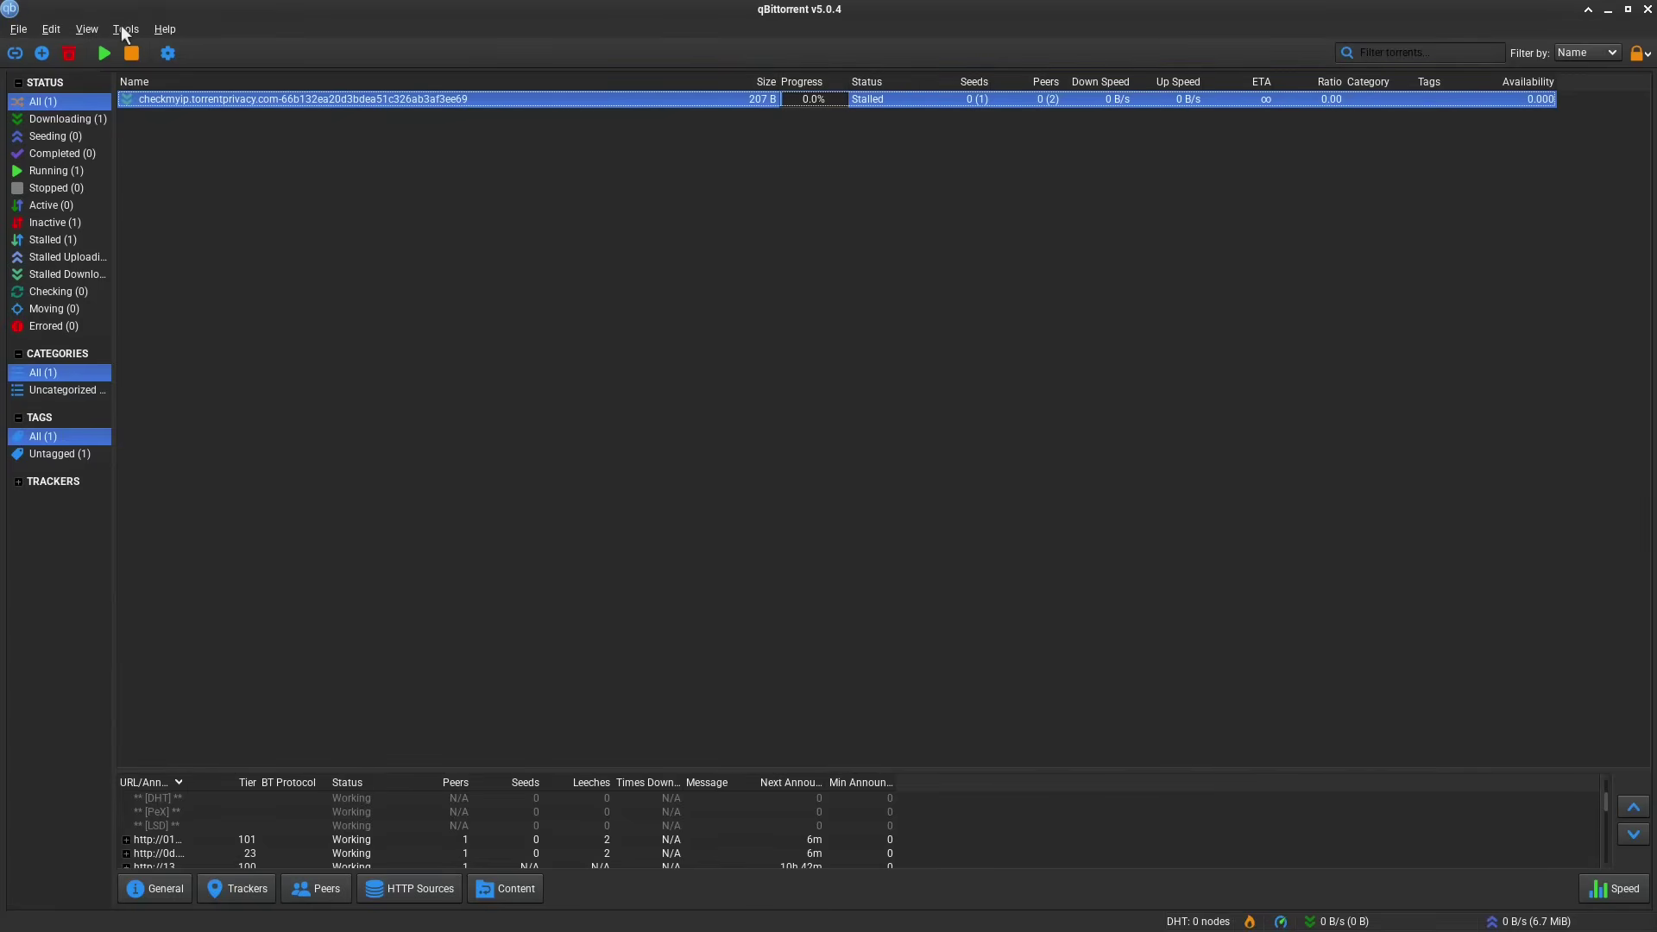
- Set qBittorrent's Advanced network interface to tun0 and save the preferences with OK
click(125, 30)
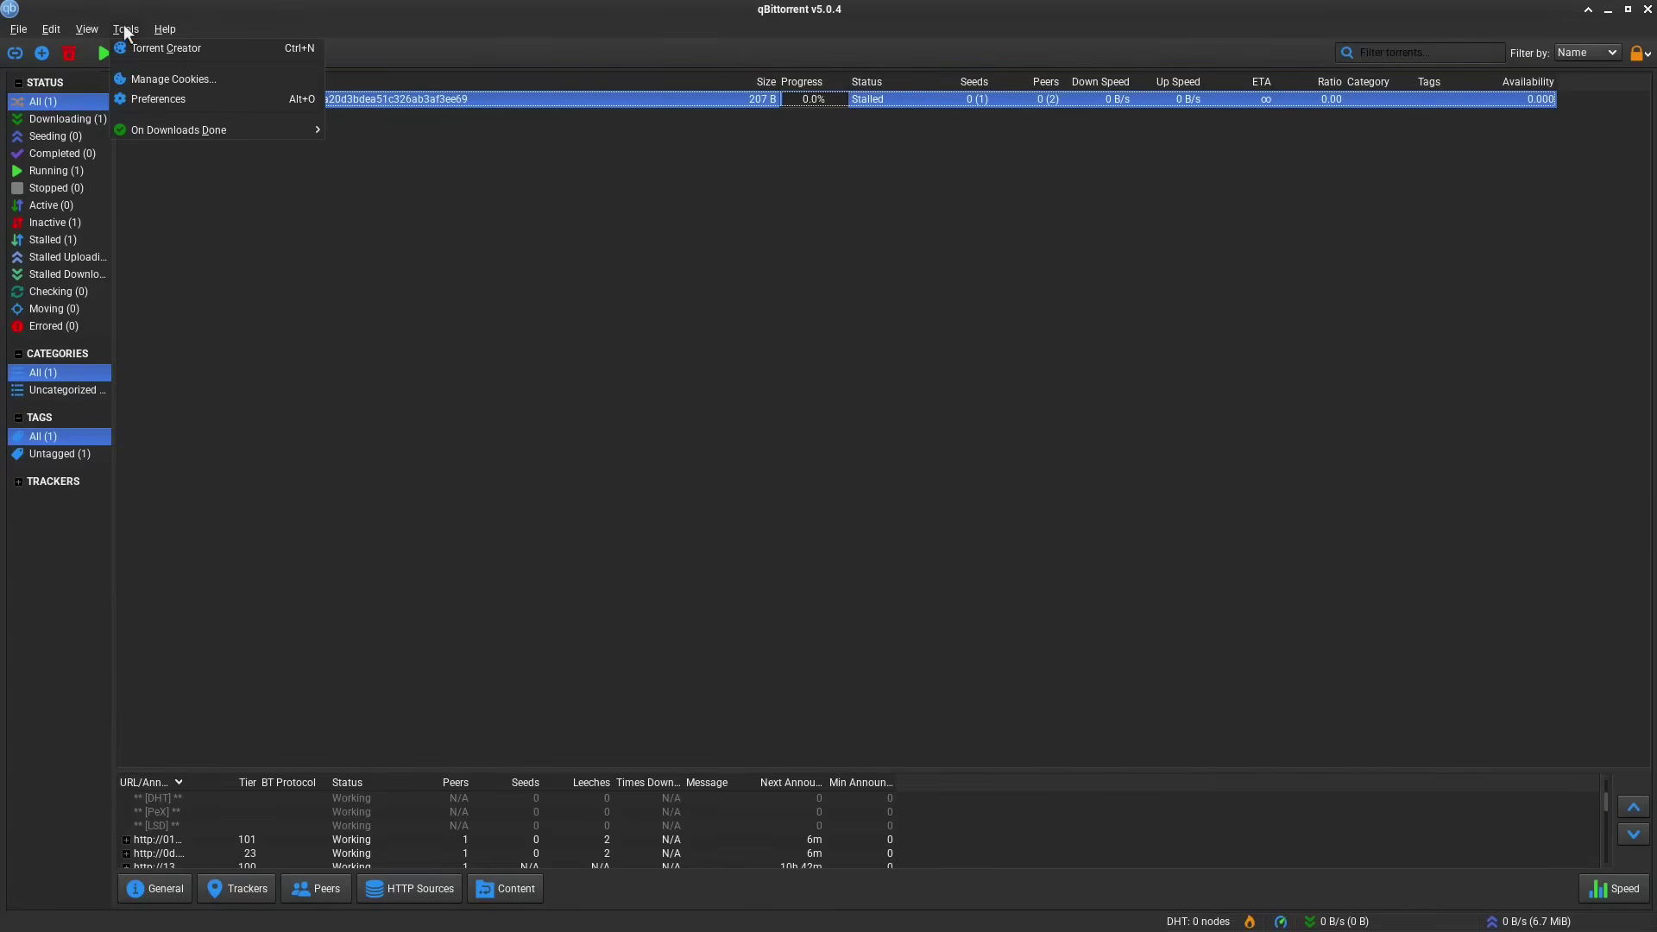
click(142, 99)
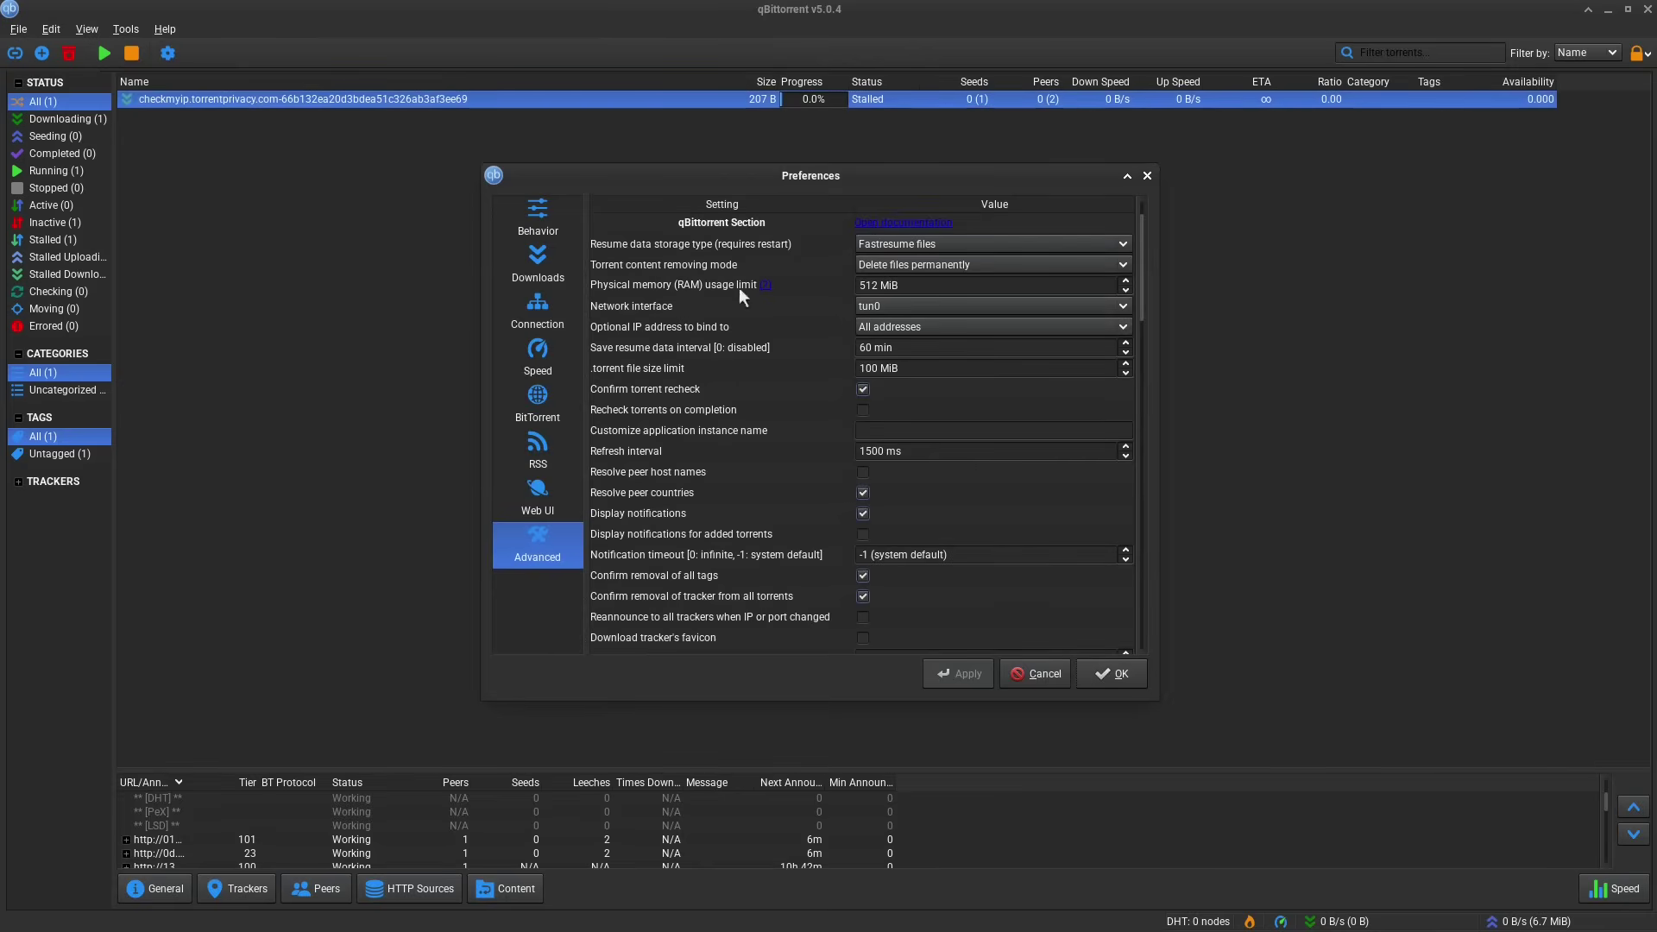
click(911, 306)
click(911, 306)
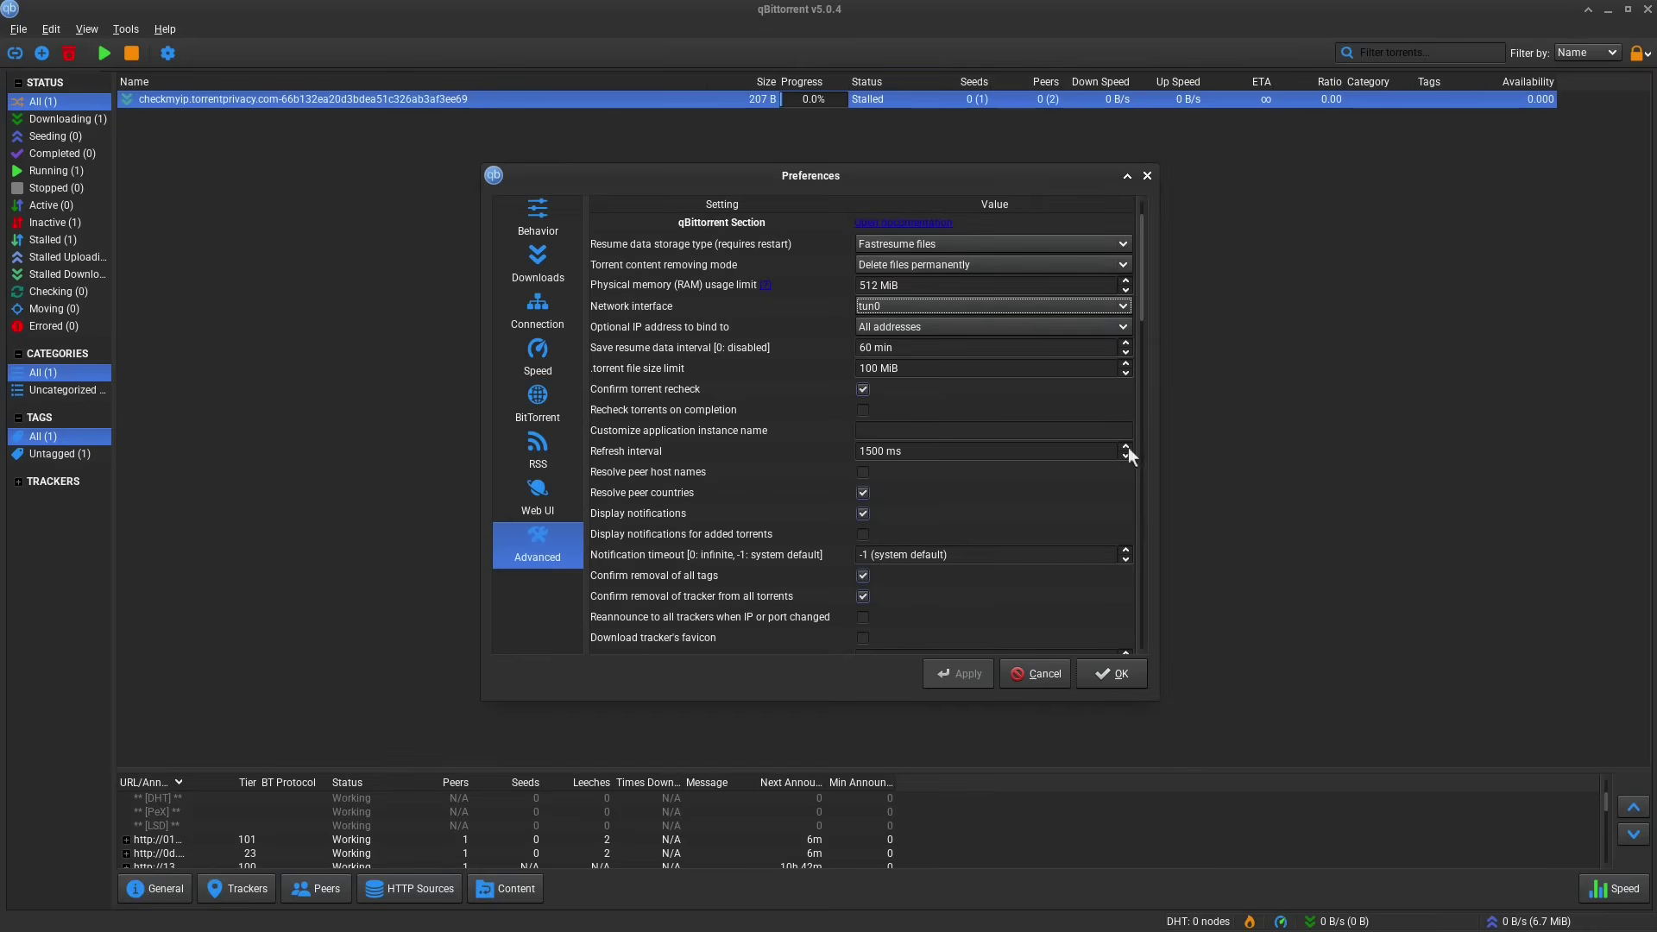
click(1115, 674)
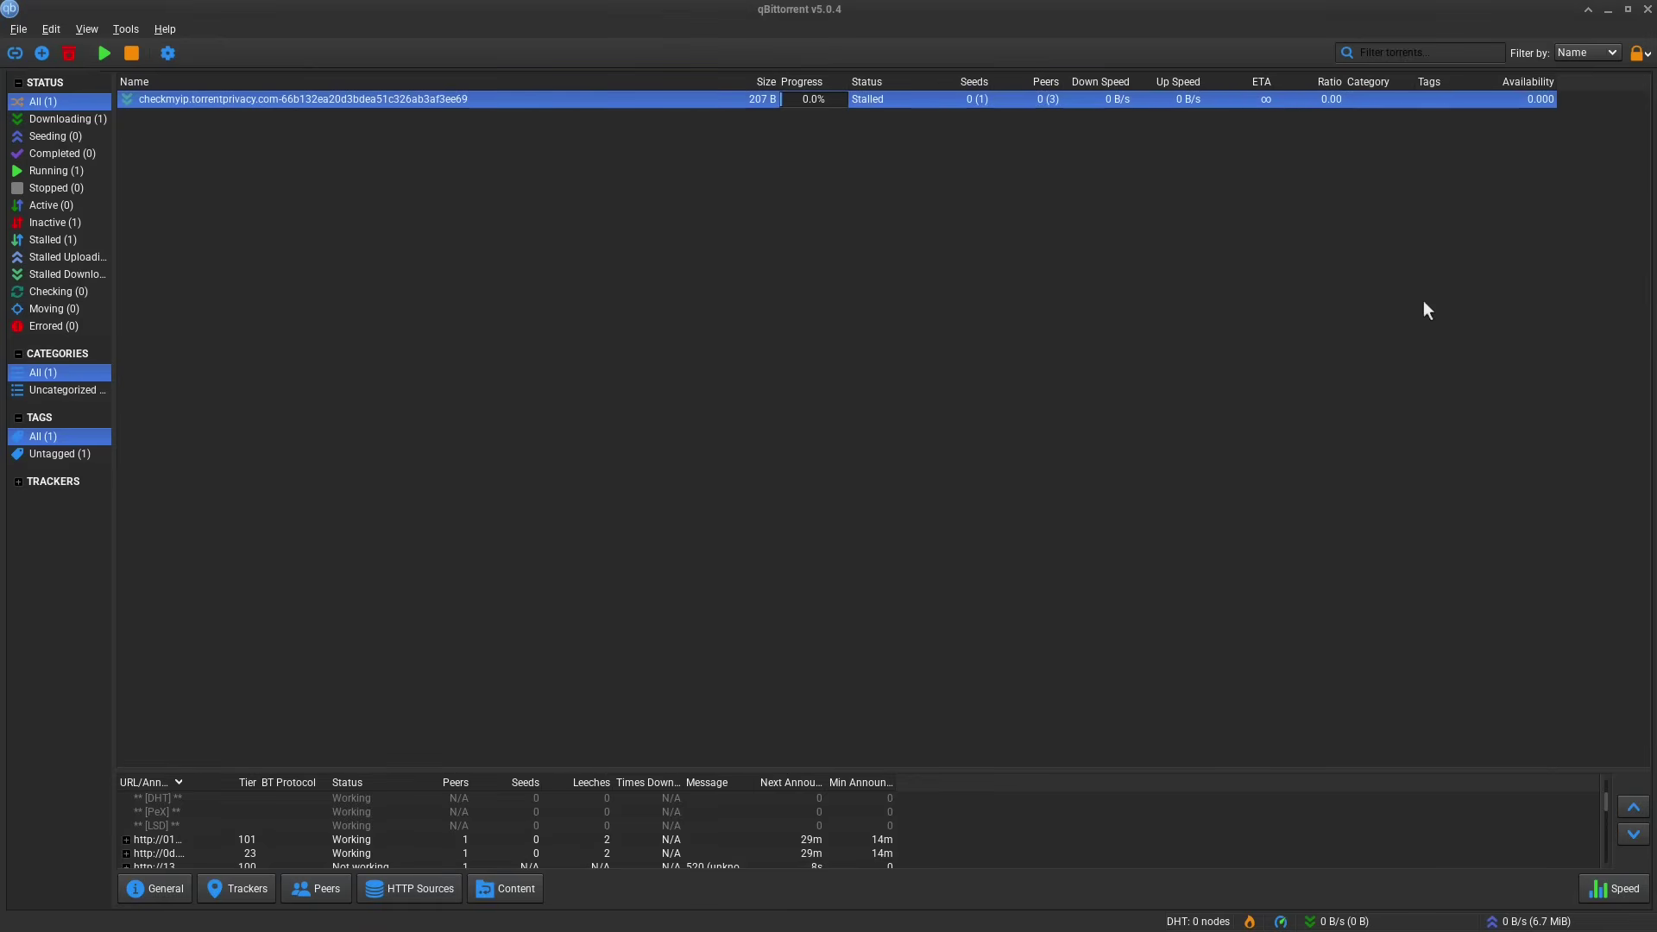
- In Connection preferences, switch the proxy server type to SOCKS5, then back to (None)
click(125, 29)
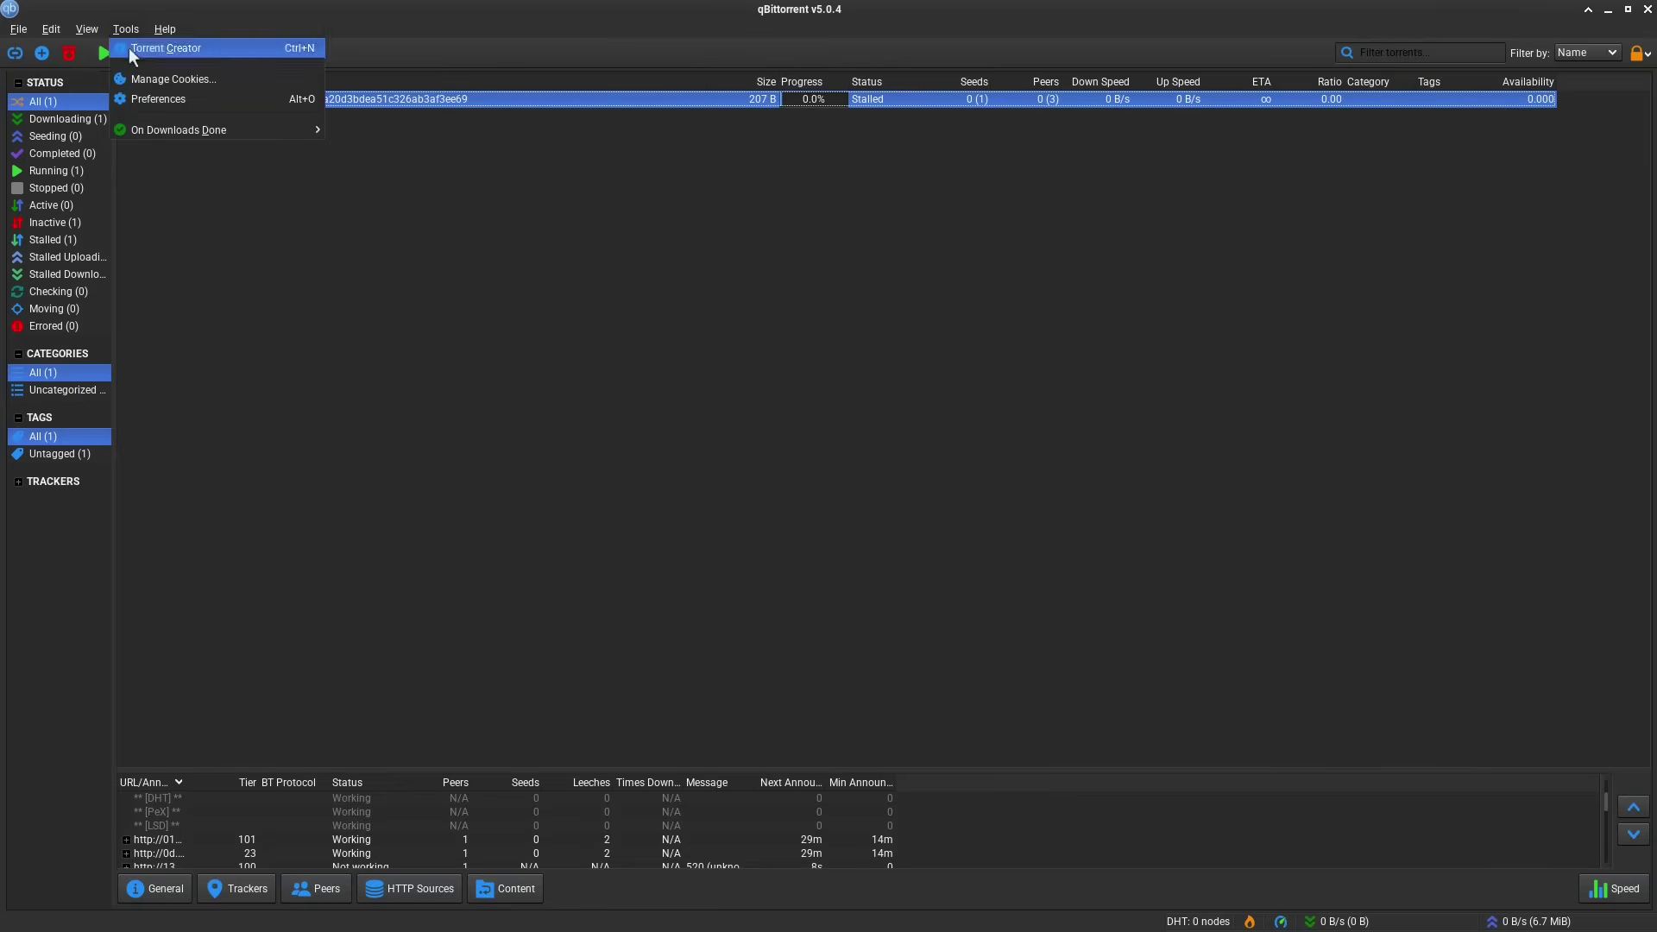
click(153, 100)
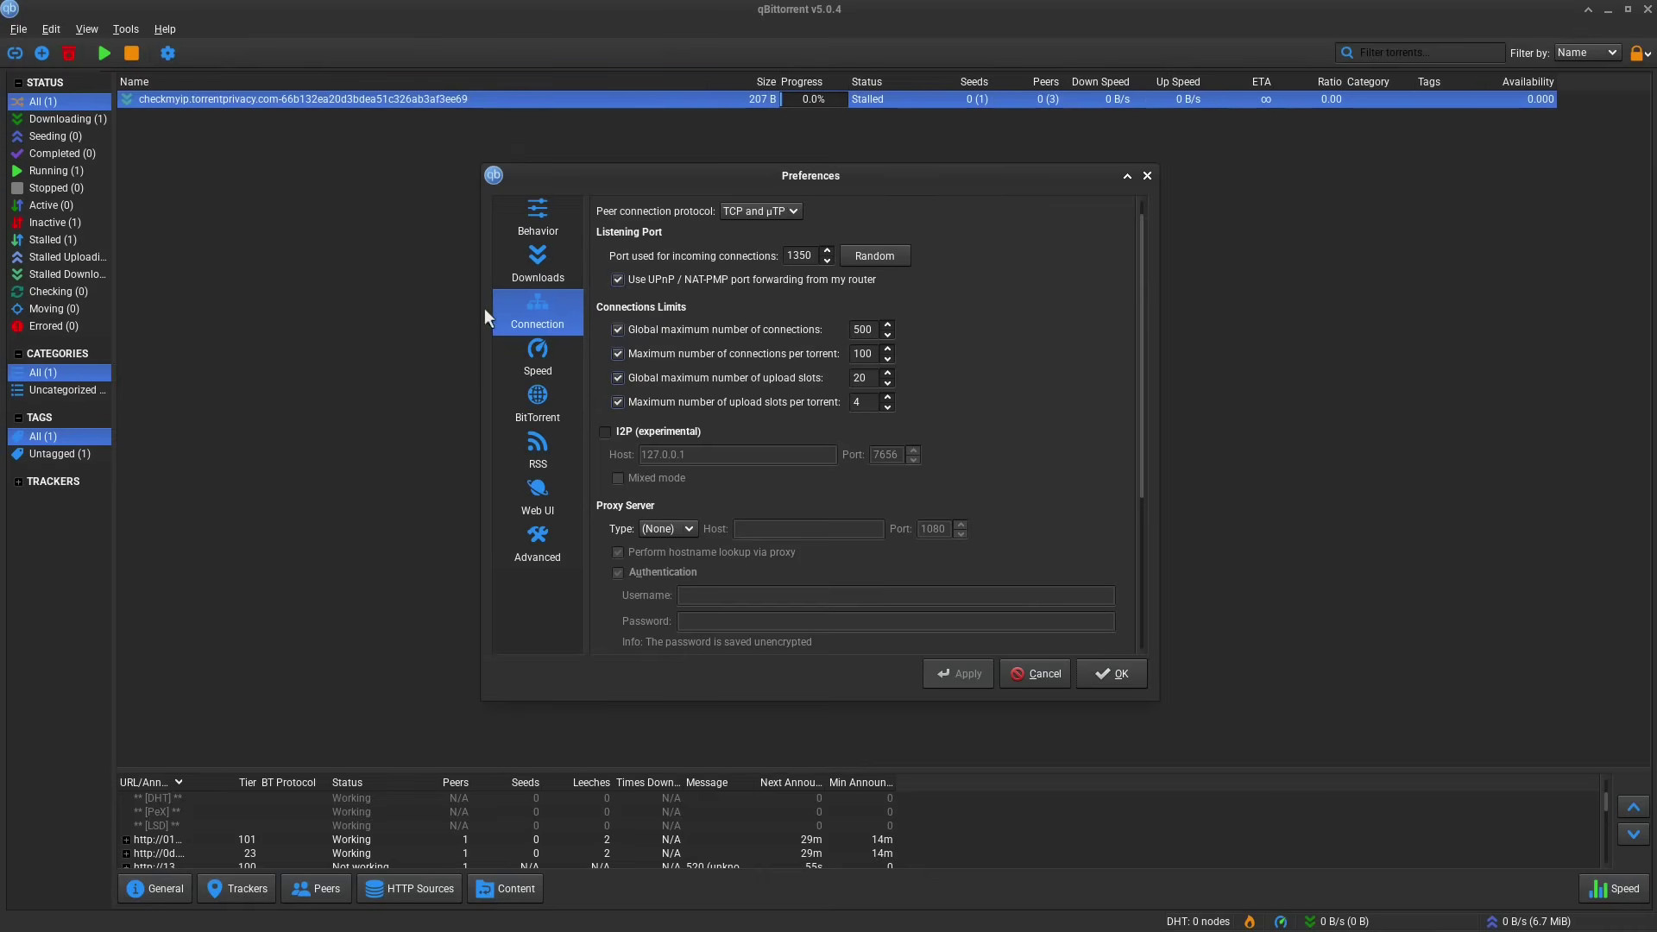
scroll(616, 332, down, 3)
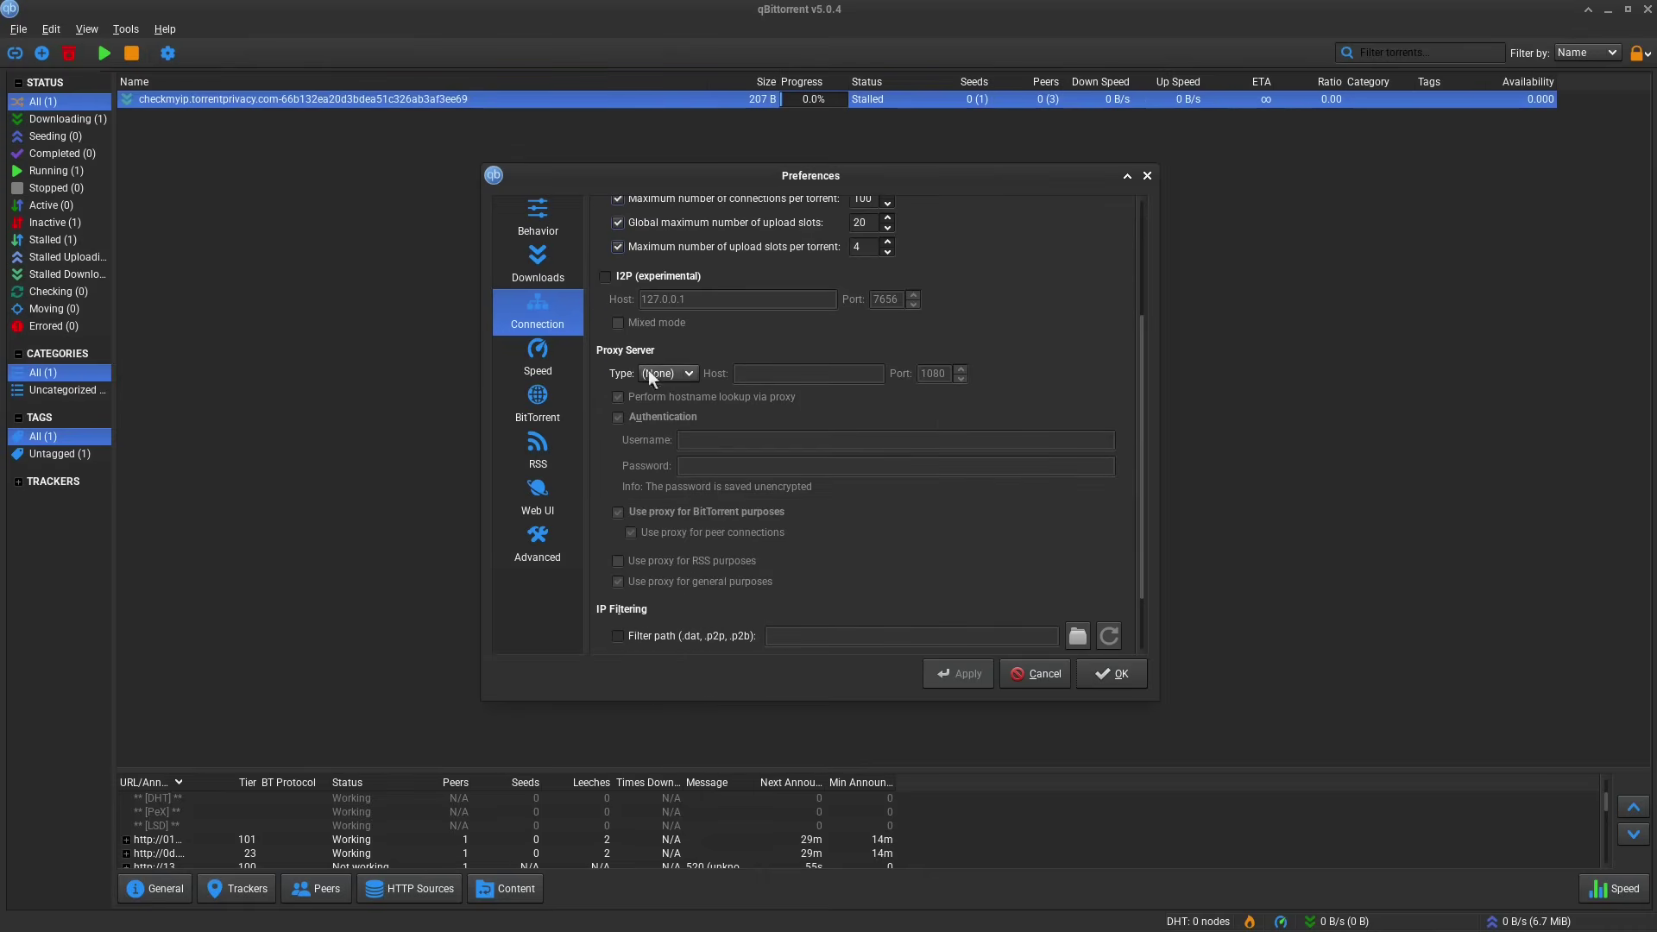
click(683, 374)
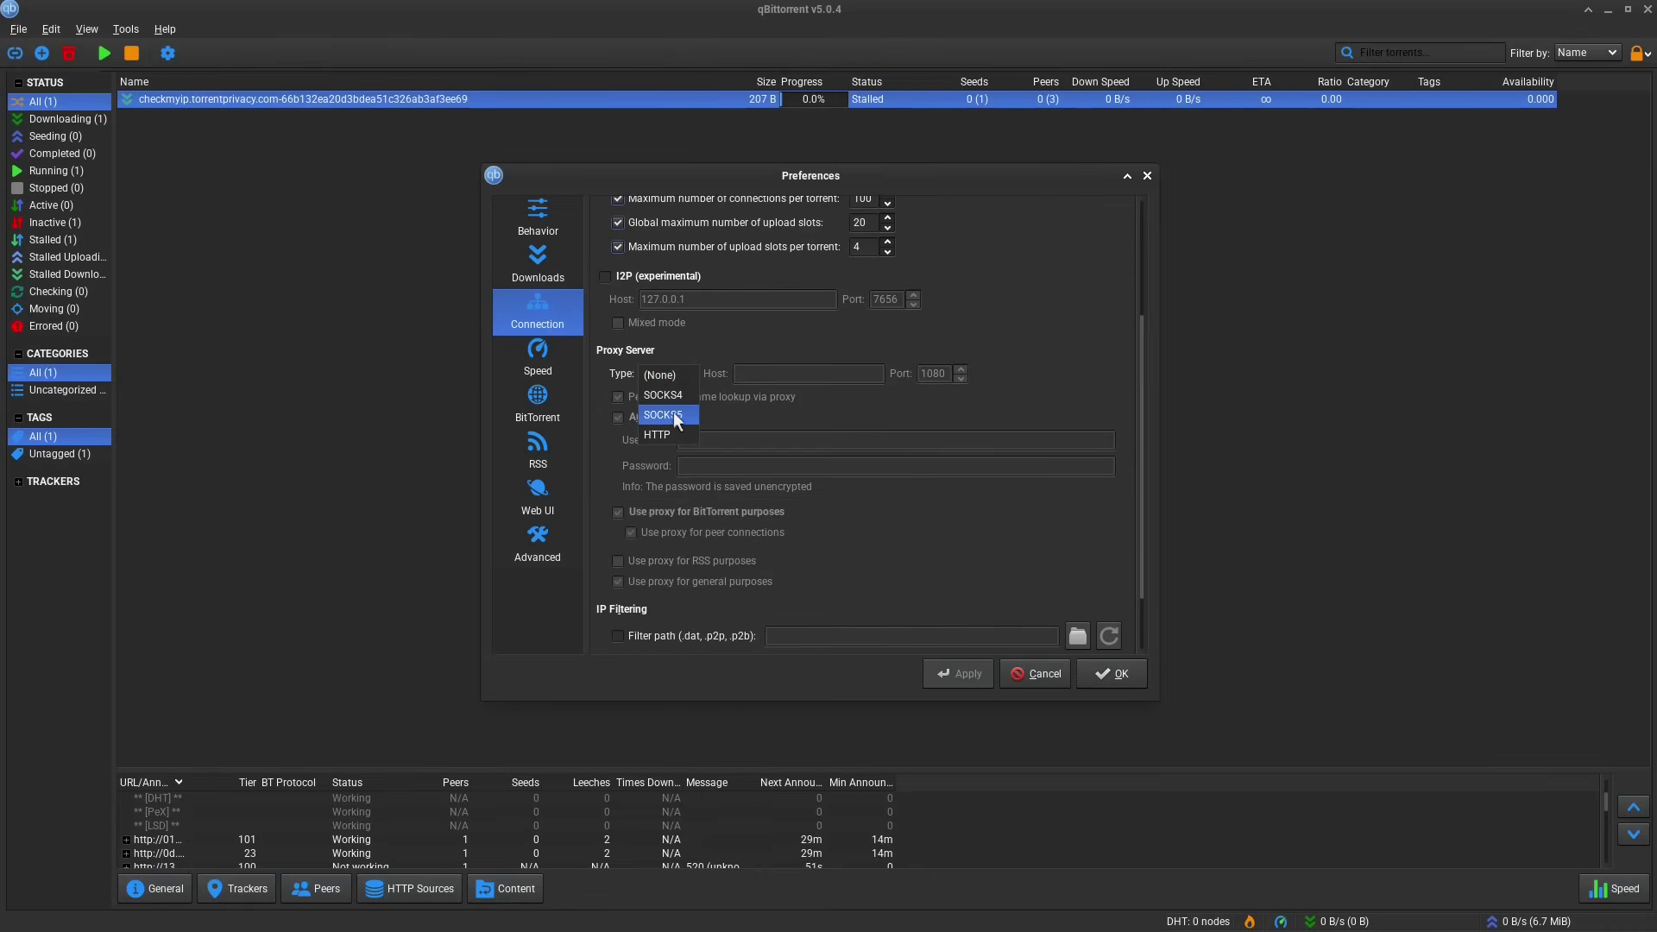
click(677, 416)
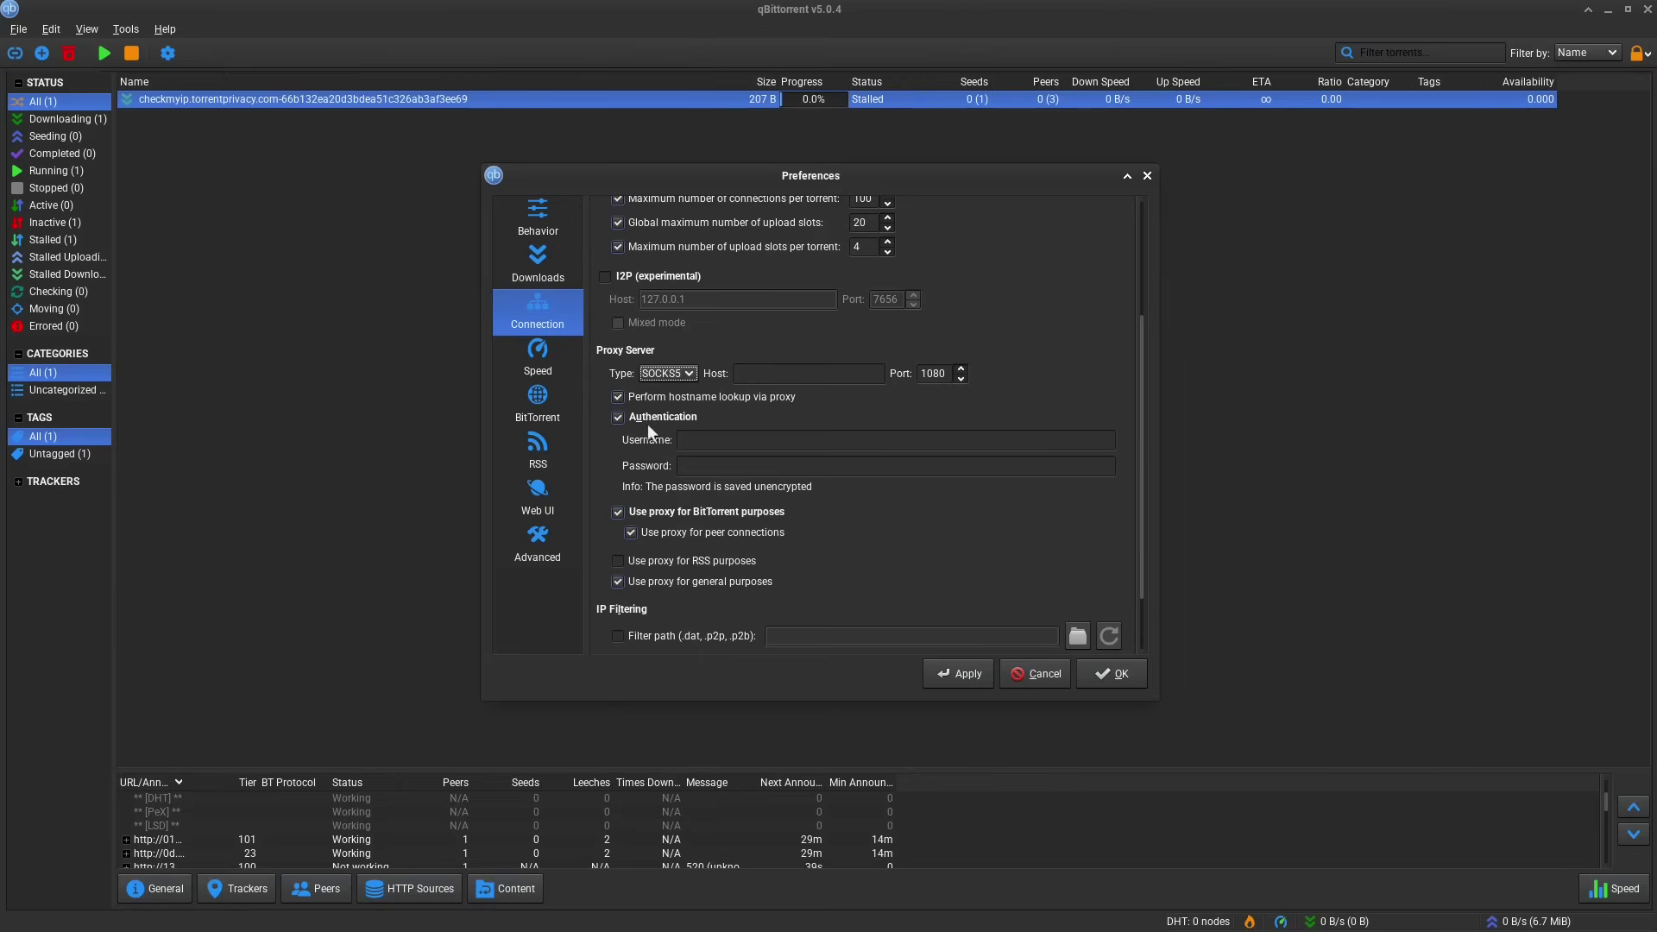
click(677, 375)
click(664, 338)
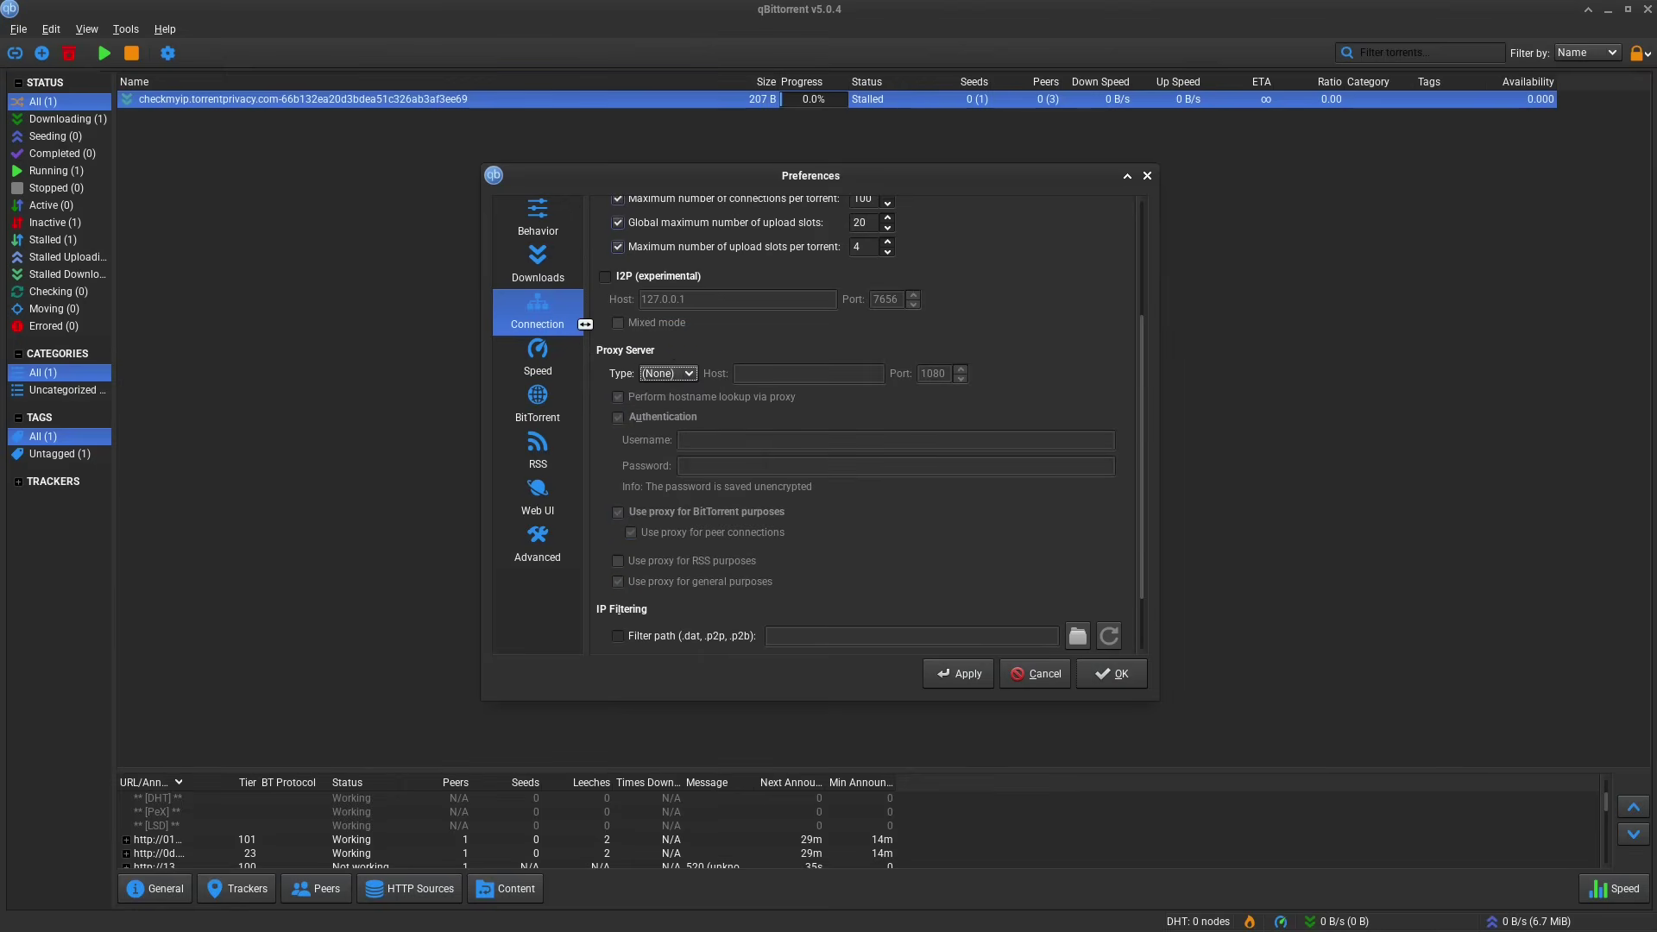
- Try SOCKS5 as the proxy type again, revert it to (None), and move Preferences left
click(688, 375)
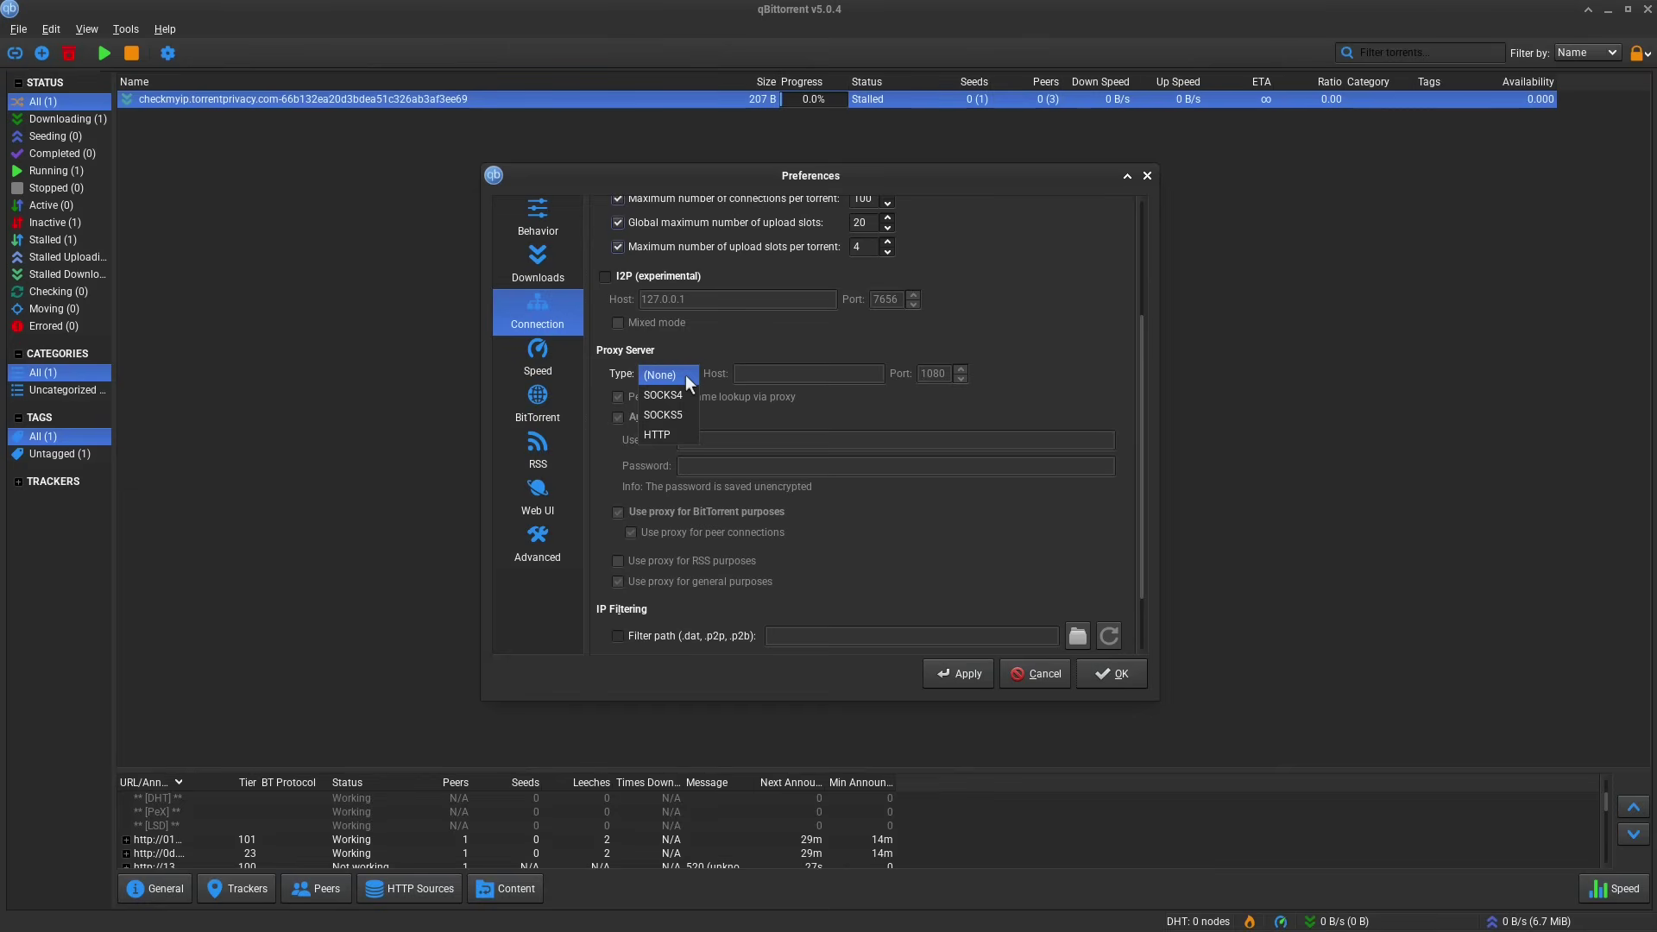
click(680, 415)
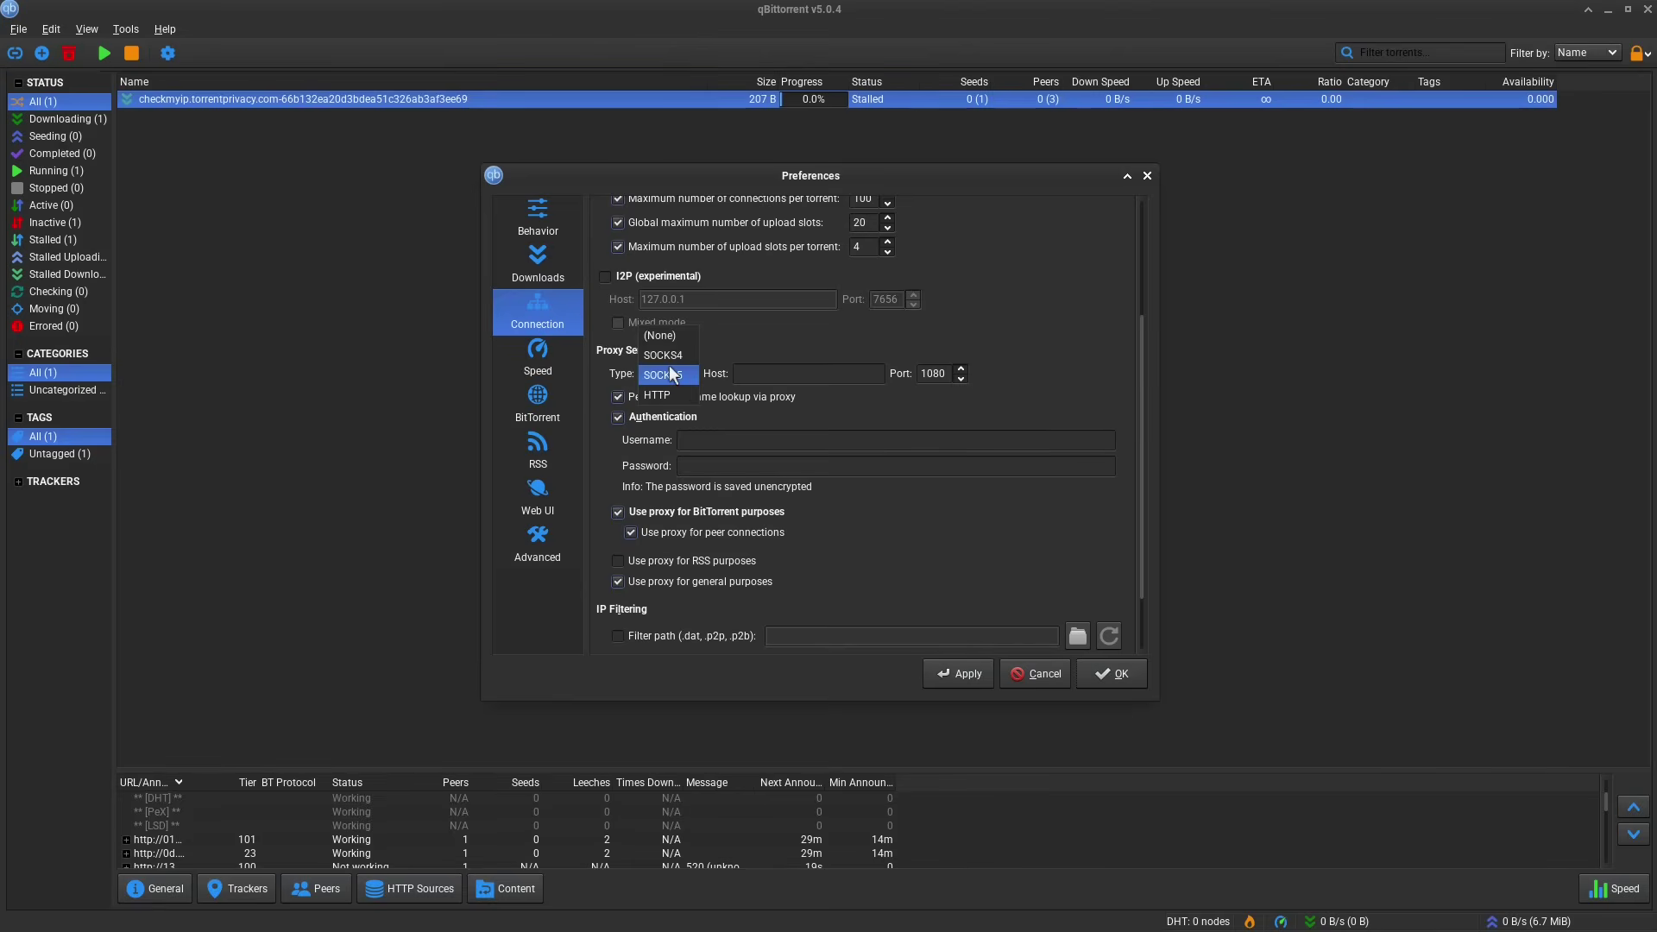
click(670, 337)
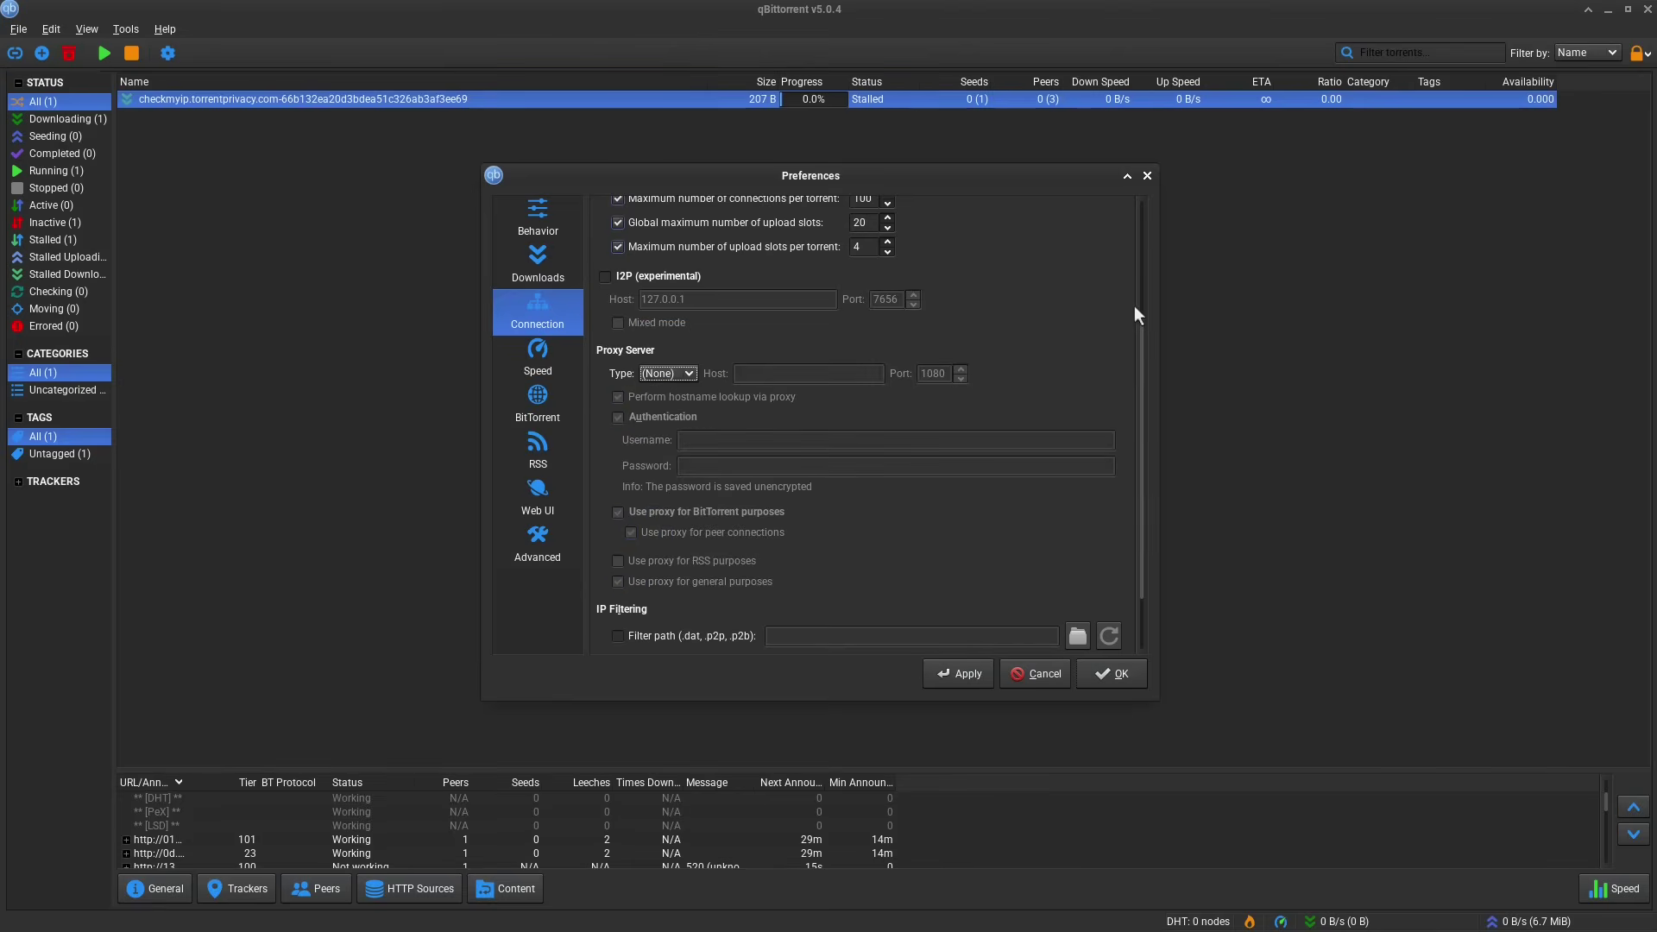
click(629, 111)
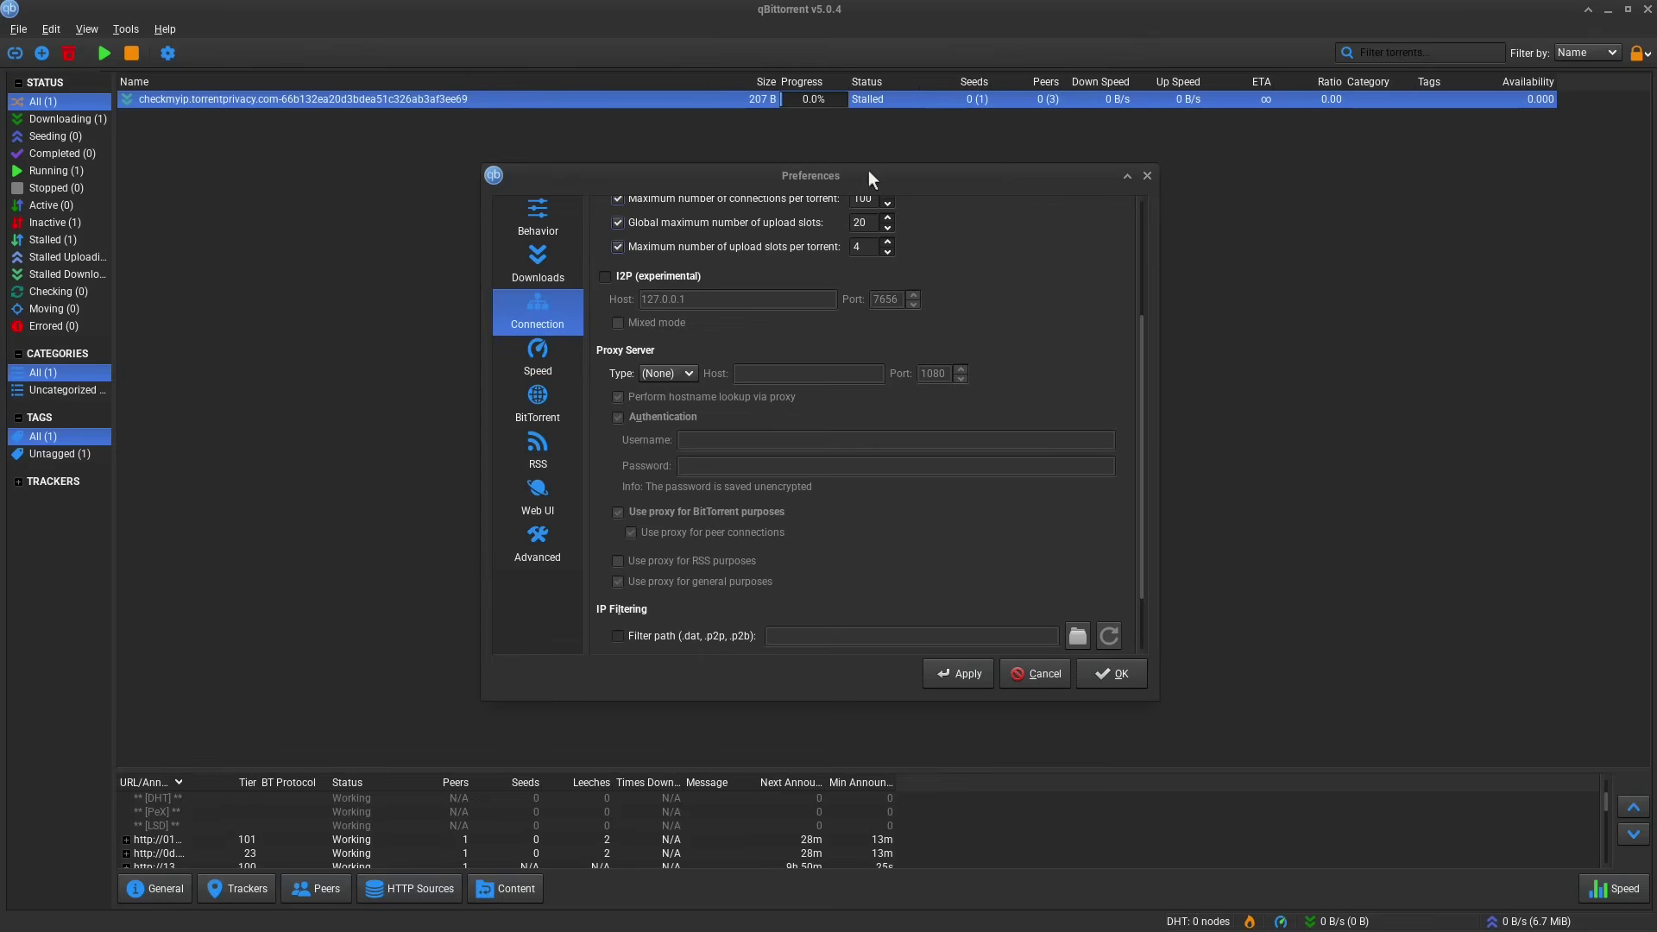
drag(869, 173, 760, 196)
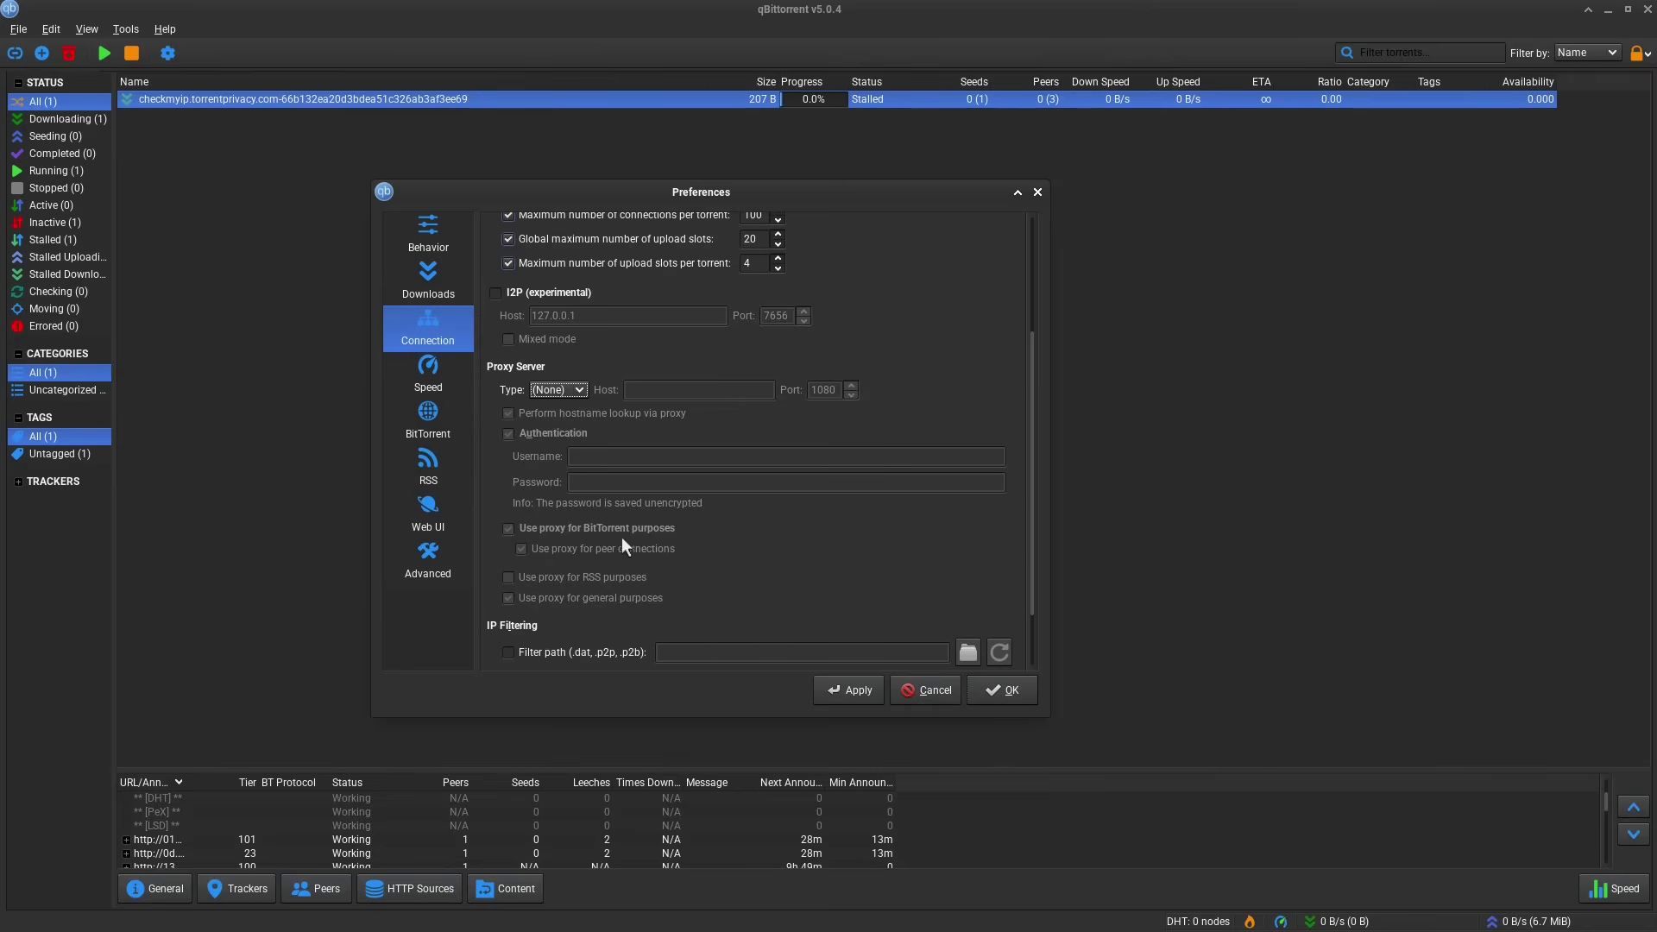
- Set the proxy type to SOCKS4 on port 1080 for BitTorrent and peer connections
click(564, 391)
click(567, 411)
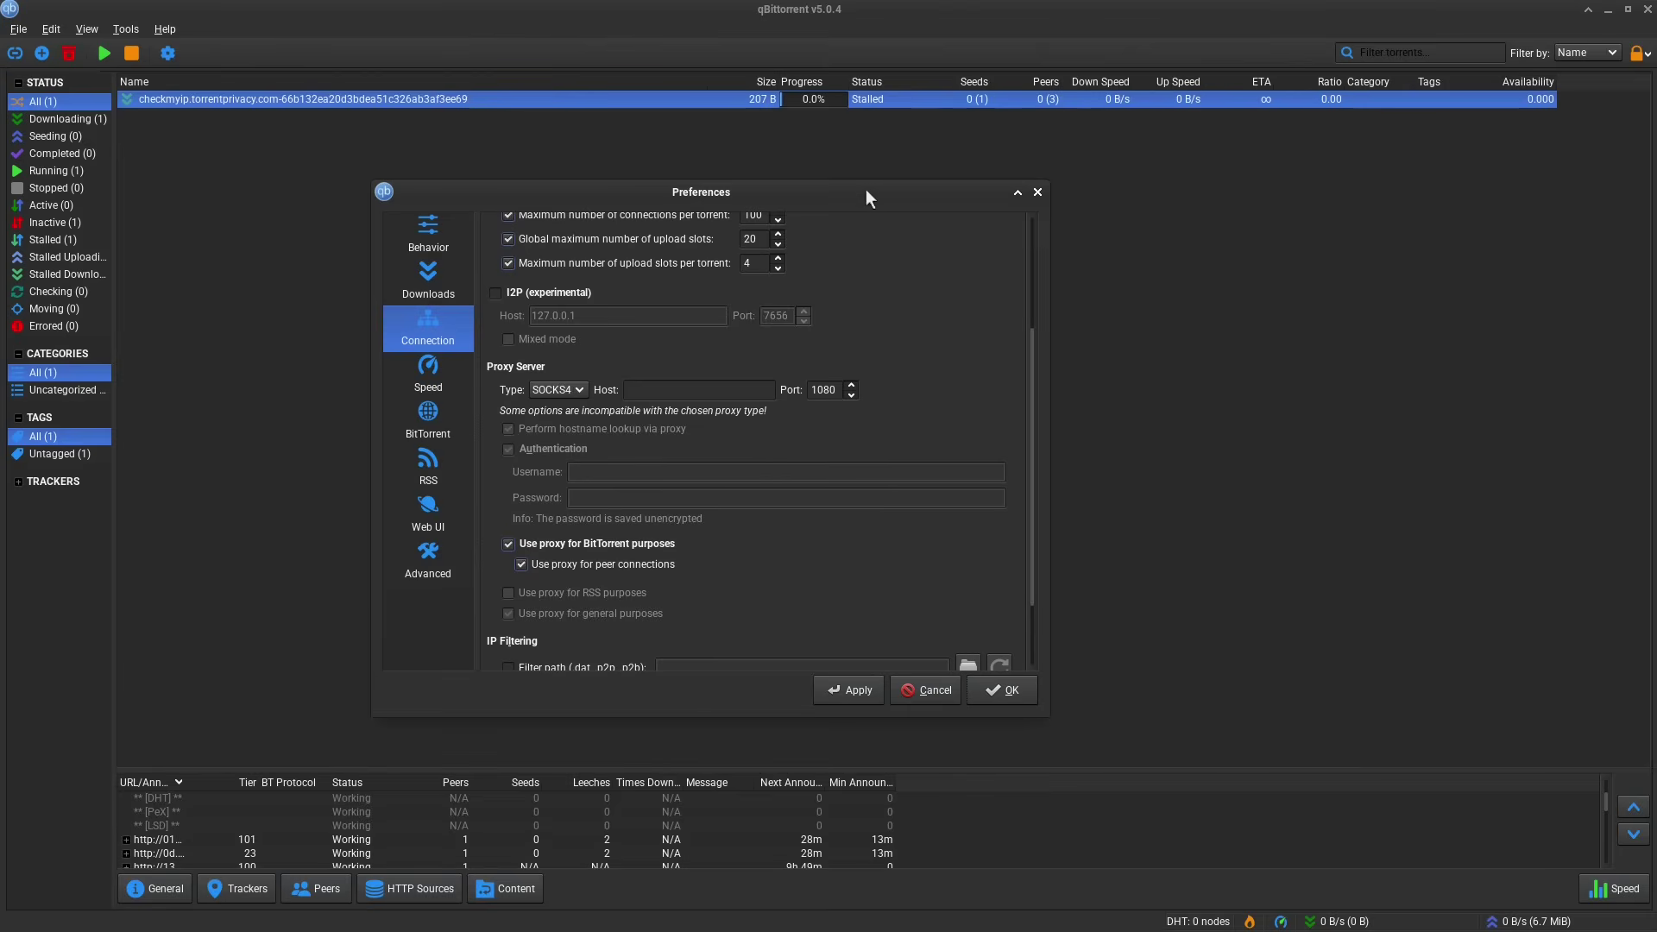
drag(866, 197, 728, 210)
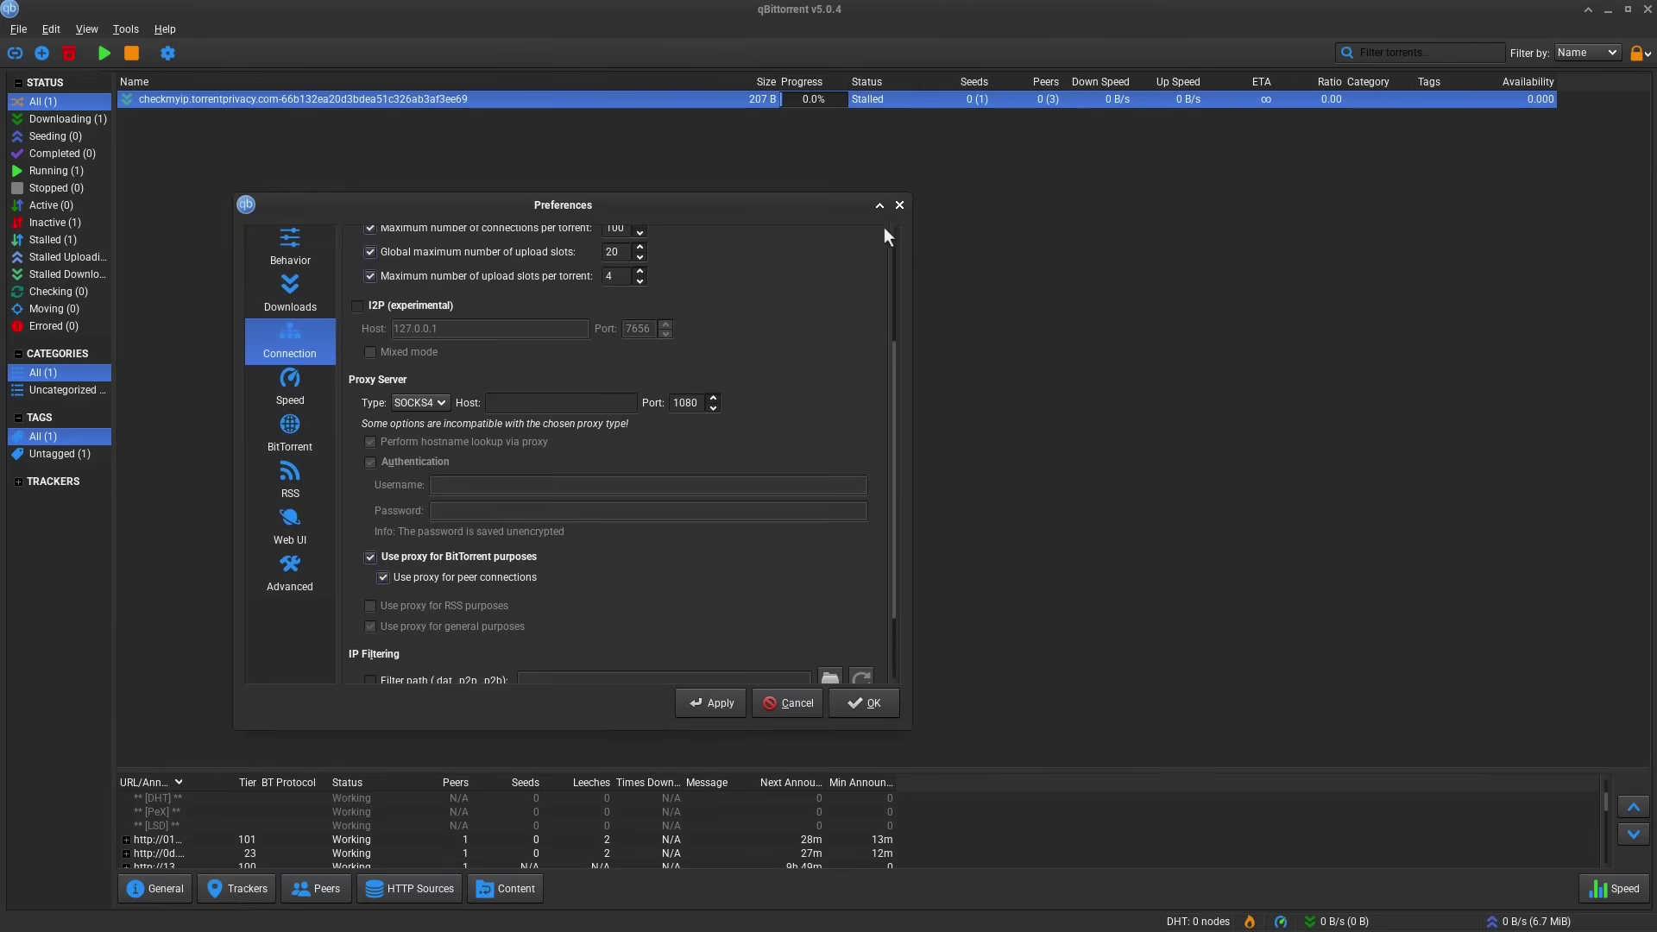
- Close Preferences, reopen them to review the Speed and BitTorrent pages, then close again
click(899, 206)
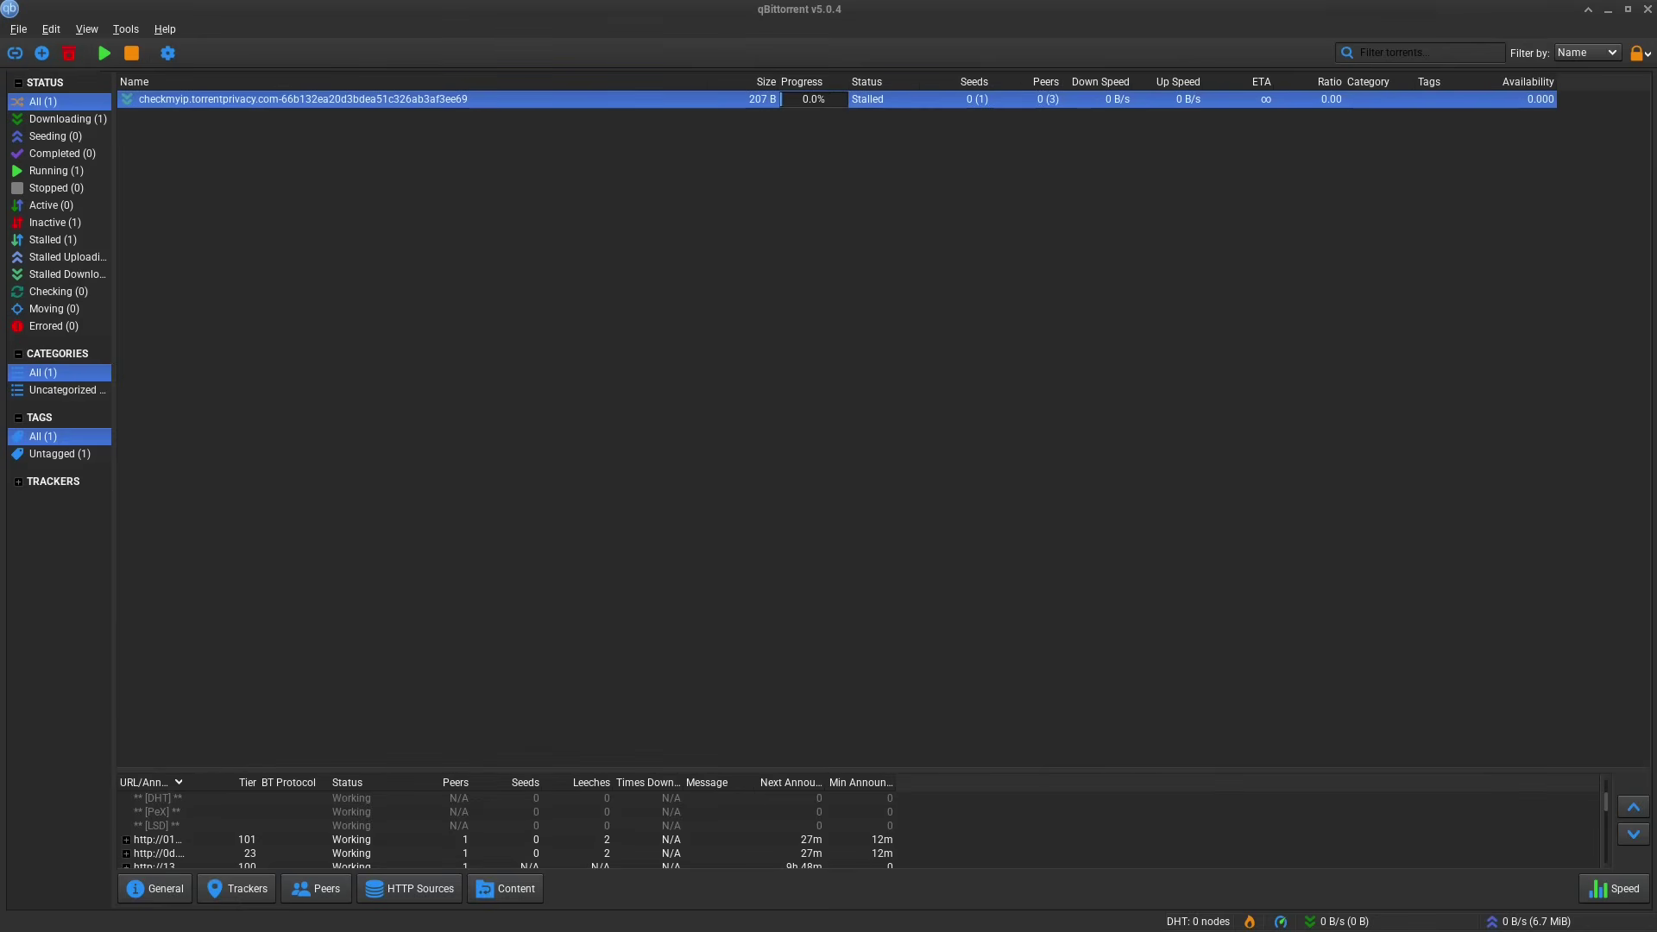
click(842, 9)
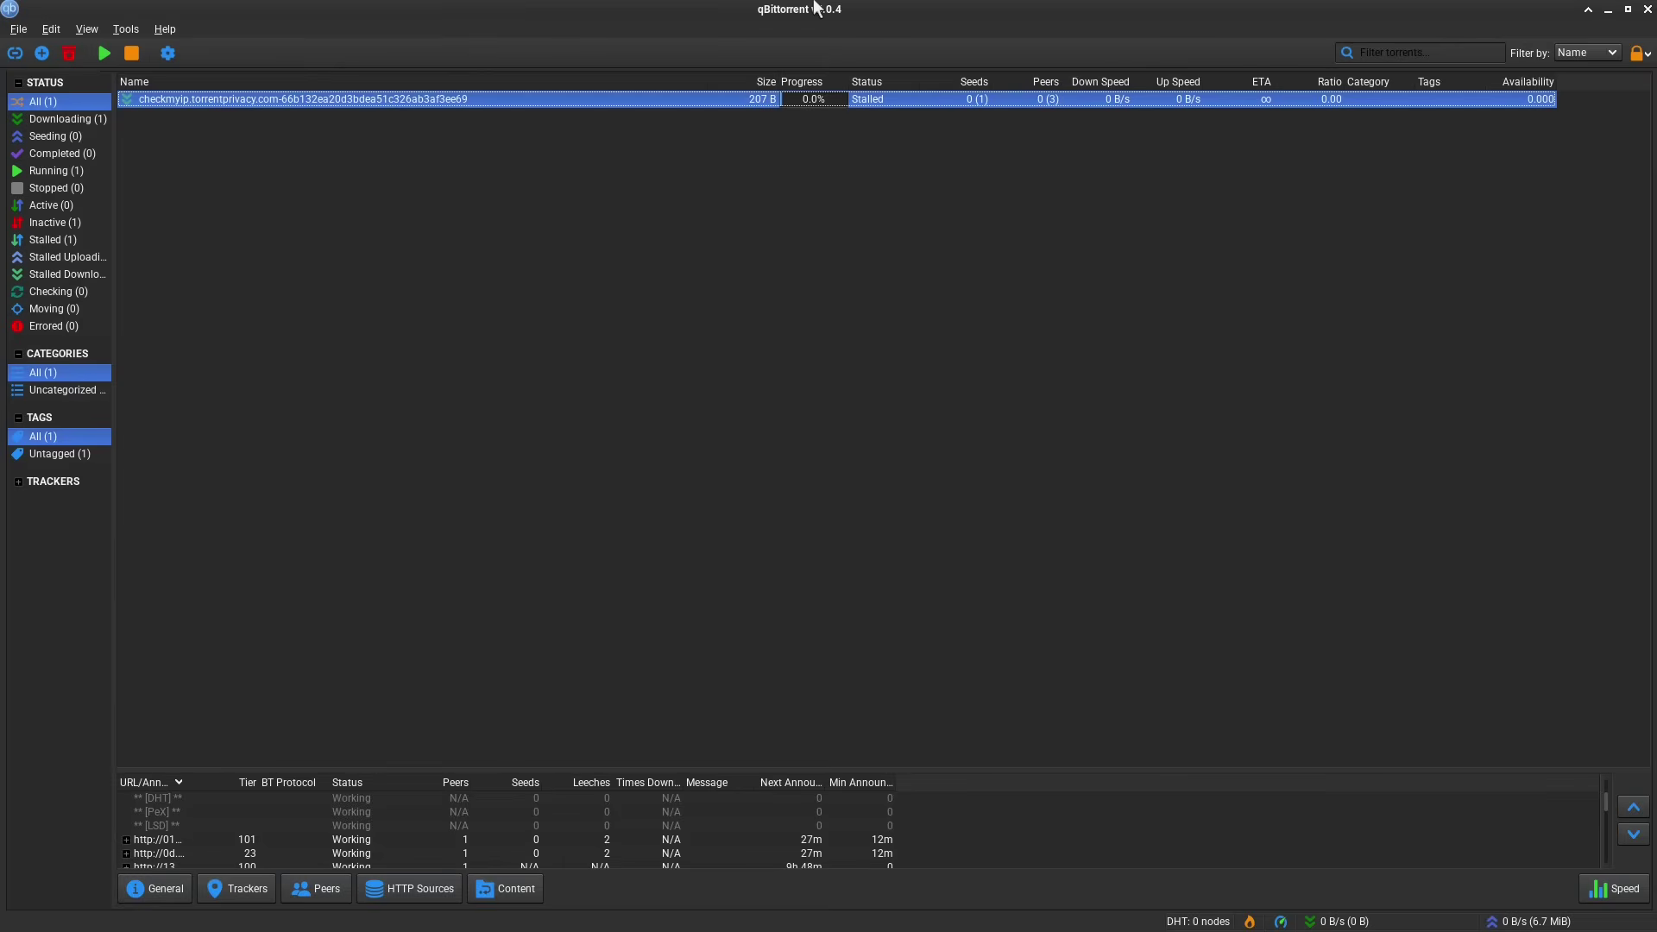
click(138, 27)
click(144, 95)
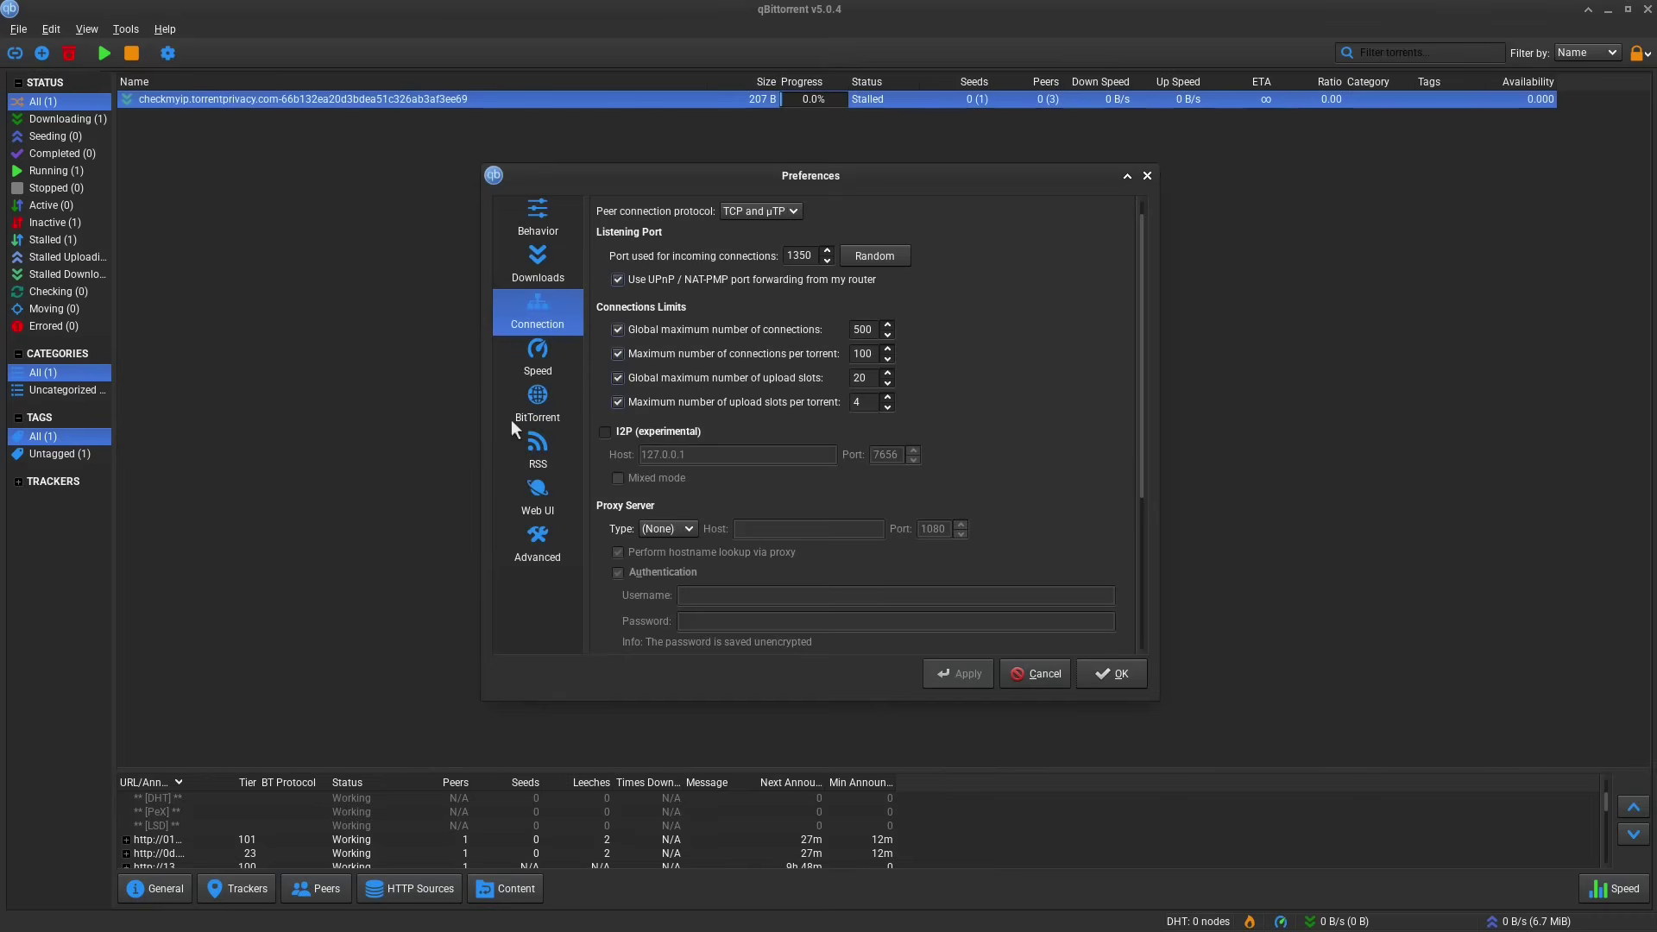
click(542, 354)
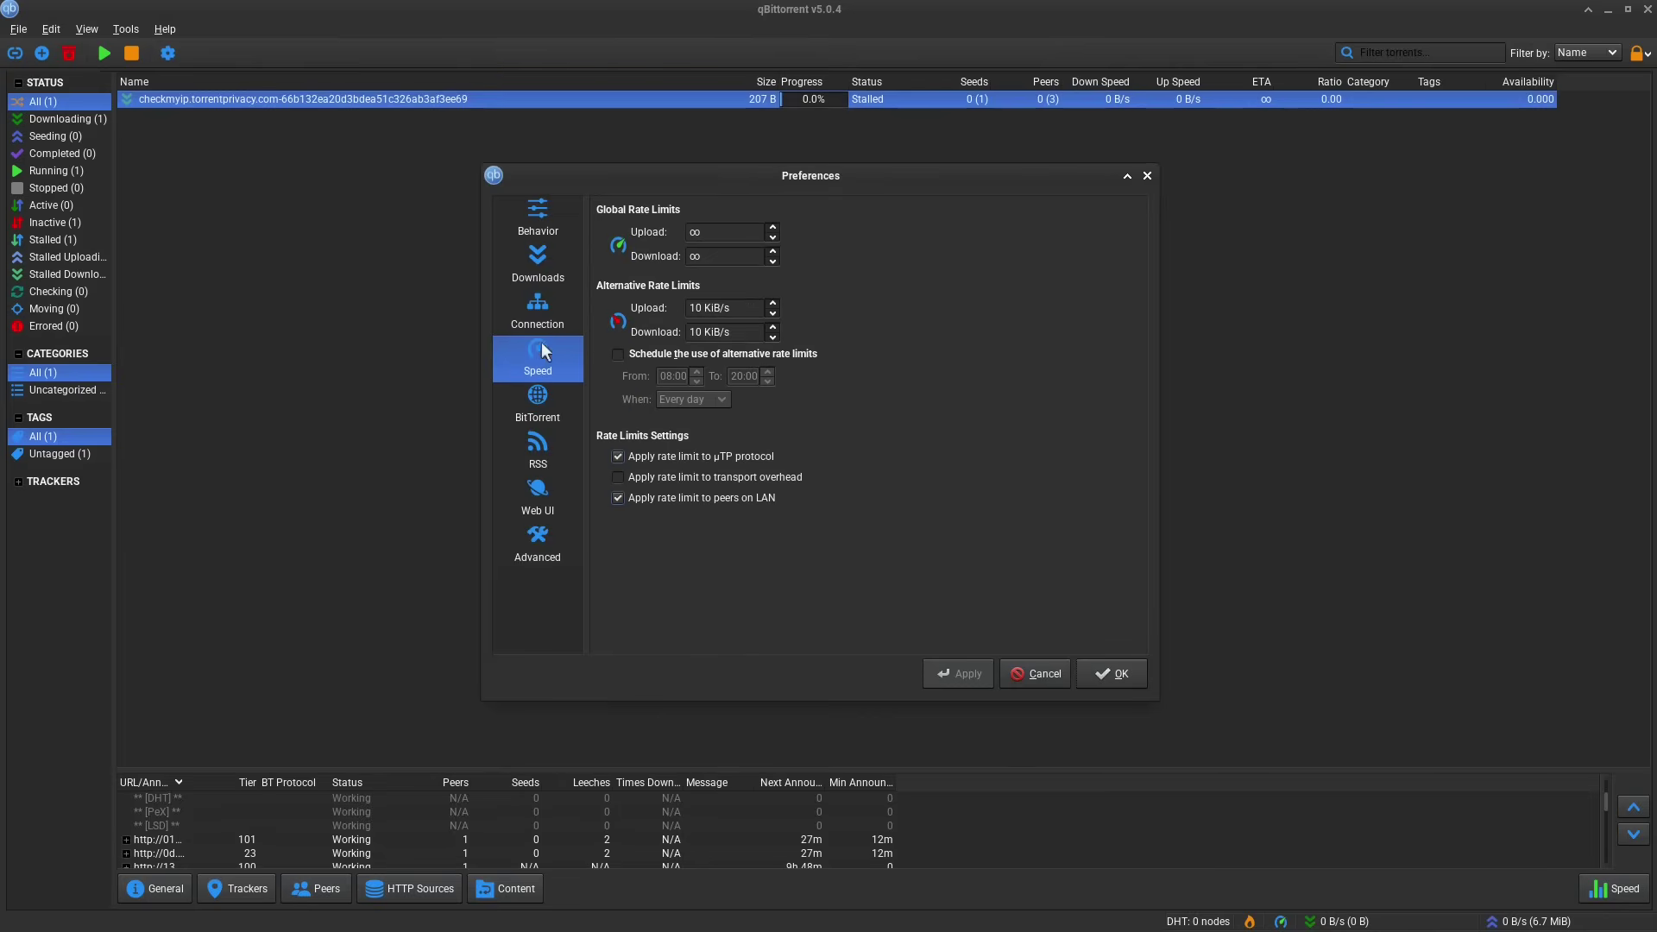
click(547, 399)
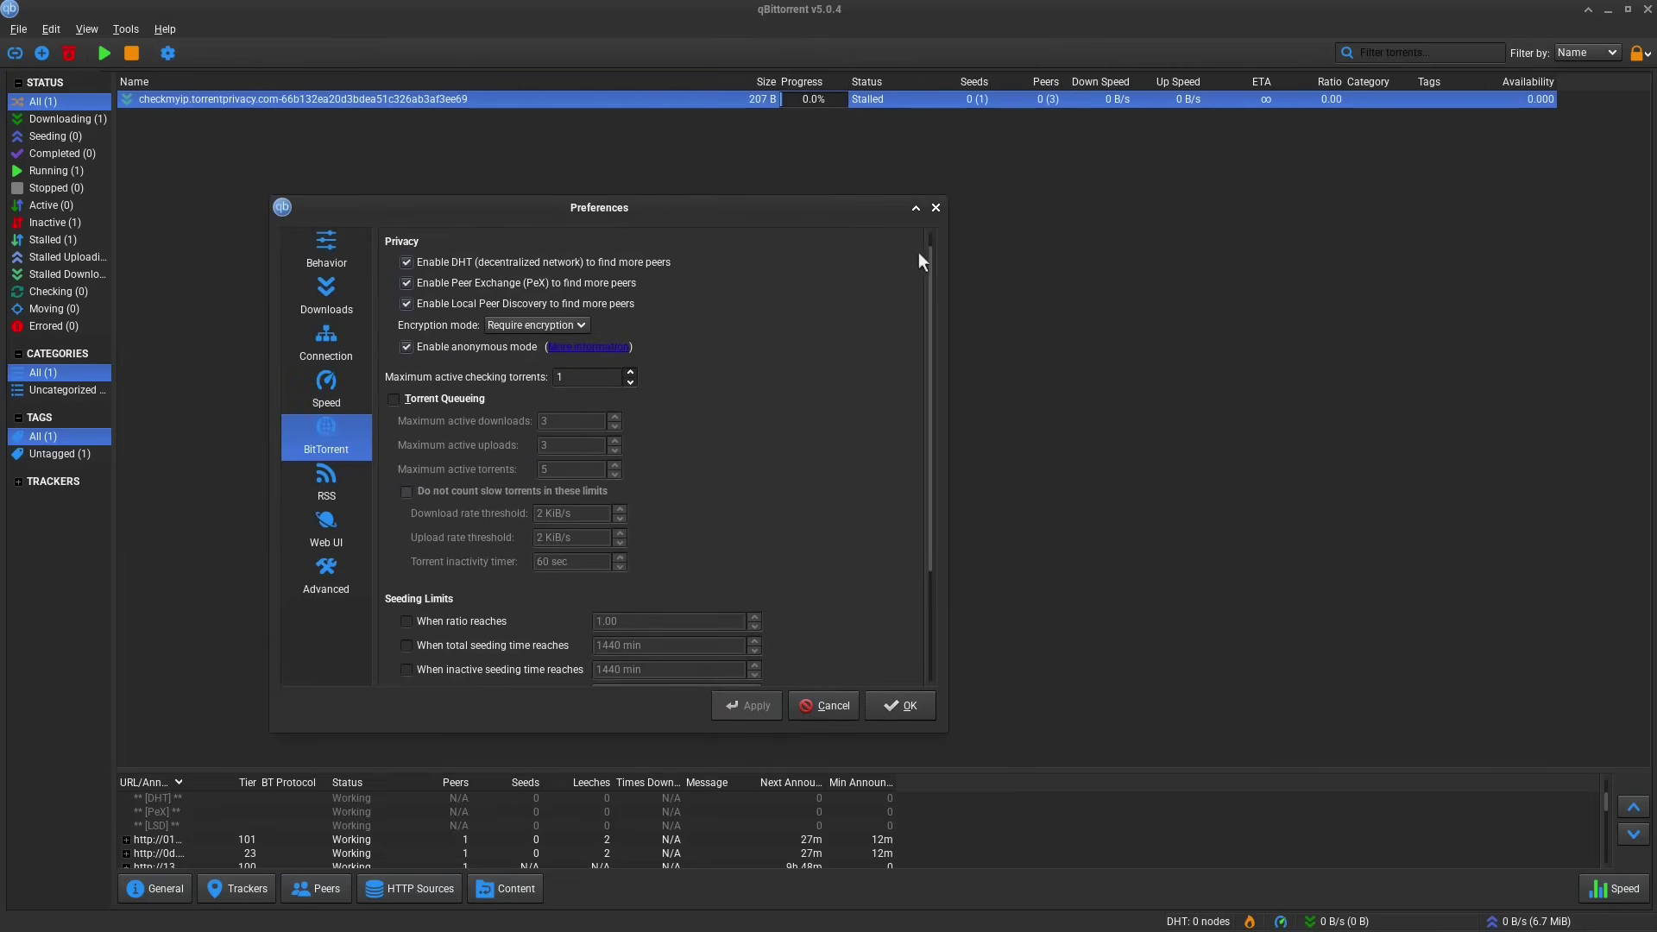
click(934, 207)
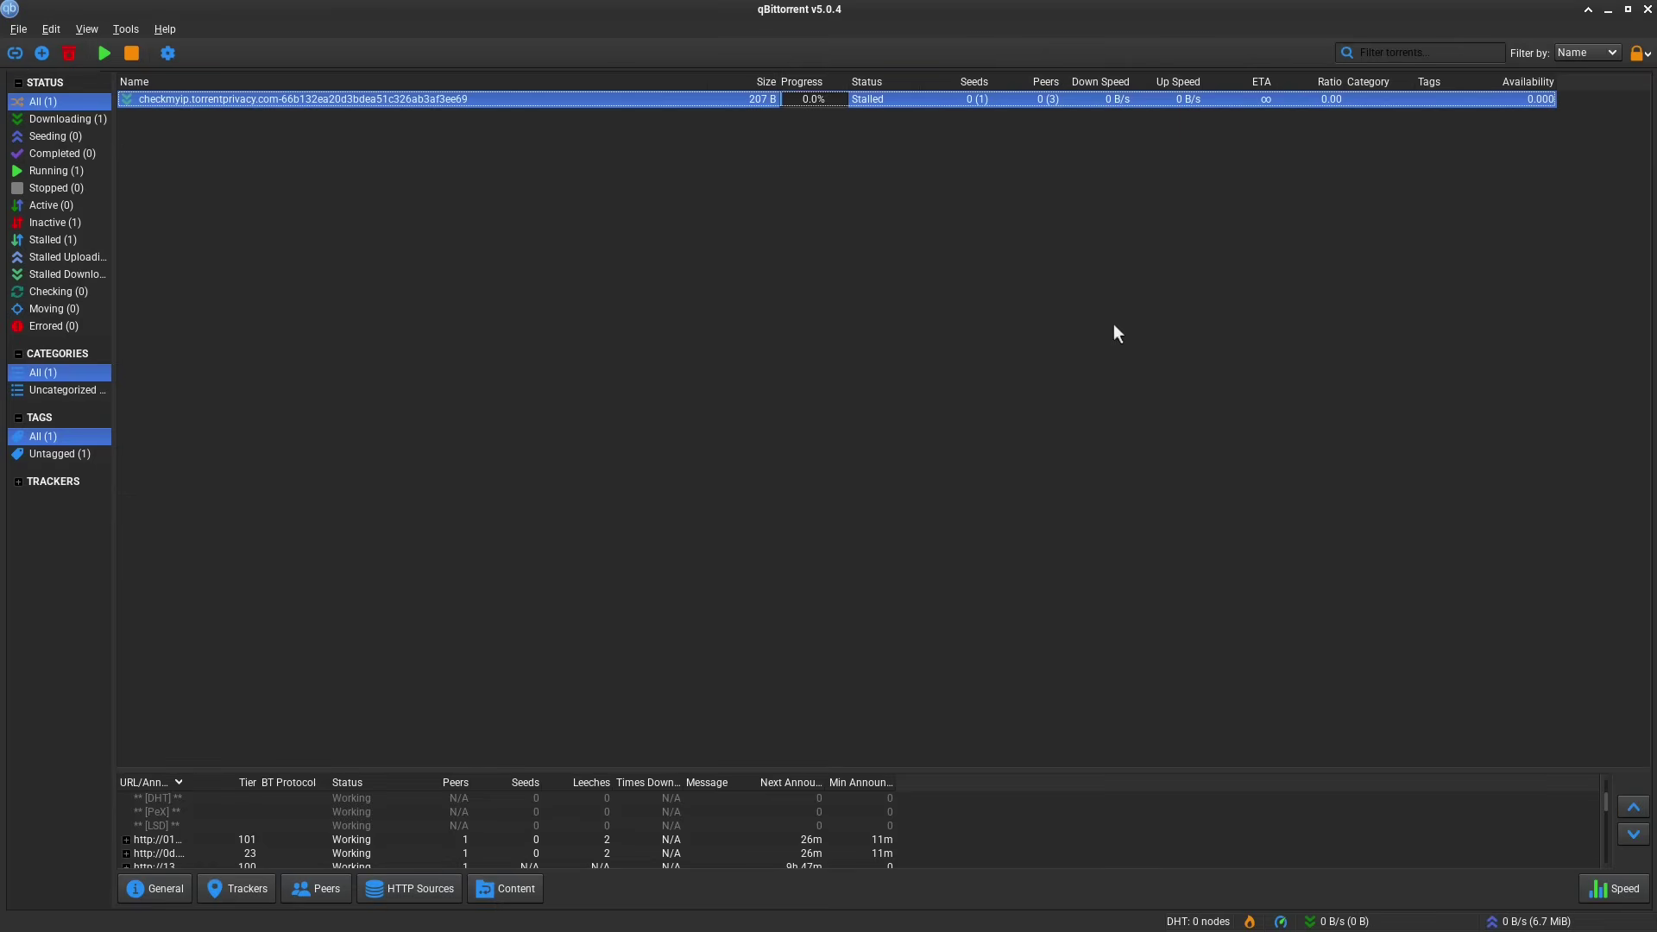
- Add PrivacyChecker's test torrent to qBittorrent and confirm the torrent IP is 141.98.254.151, Switzerland
key(alt+Tab)
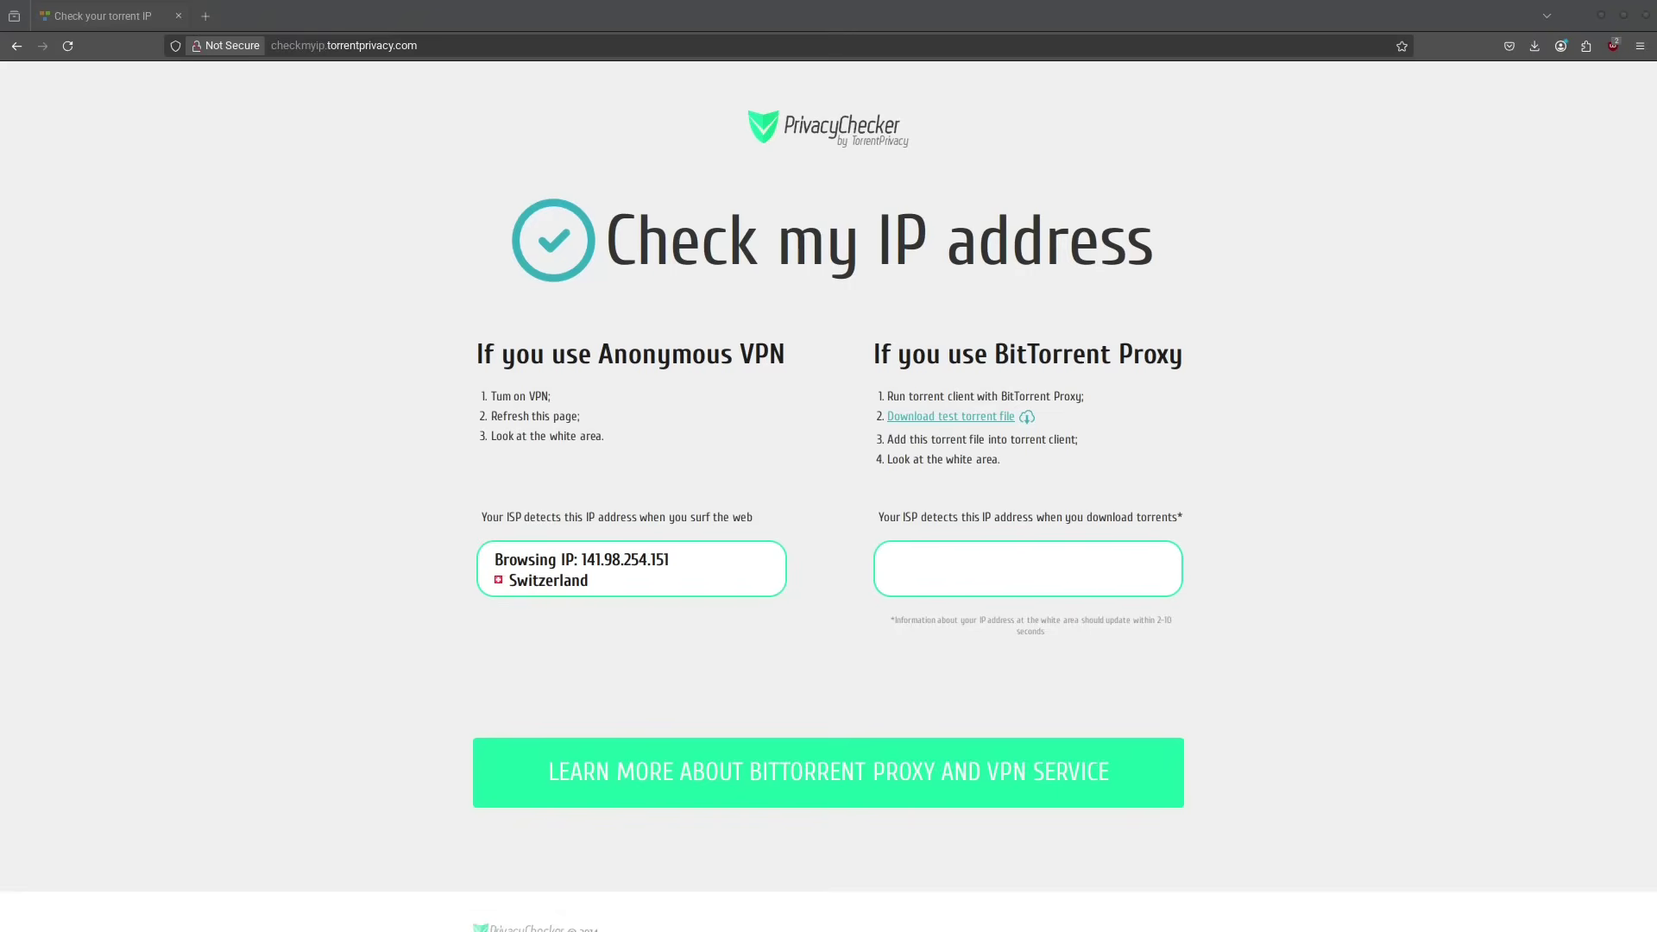
click(943, 417)
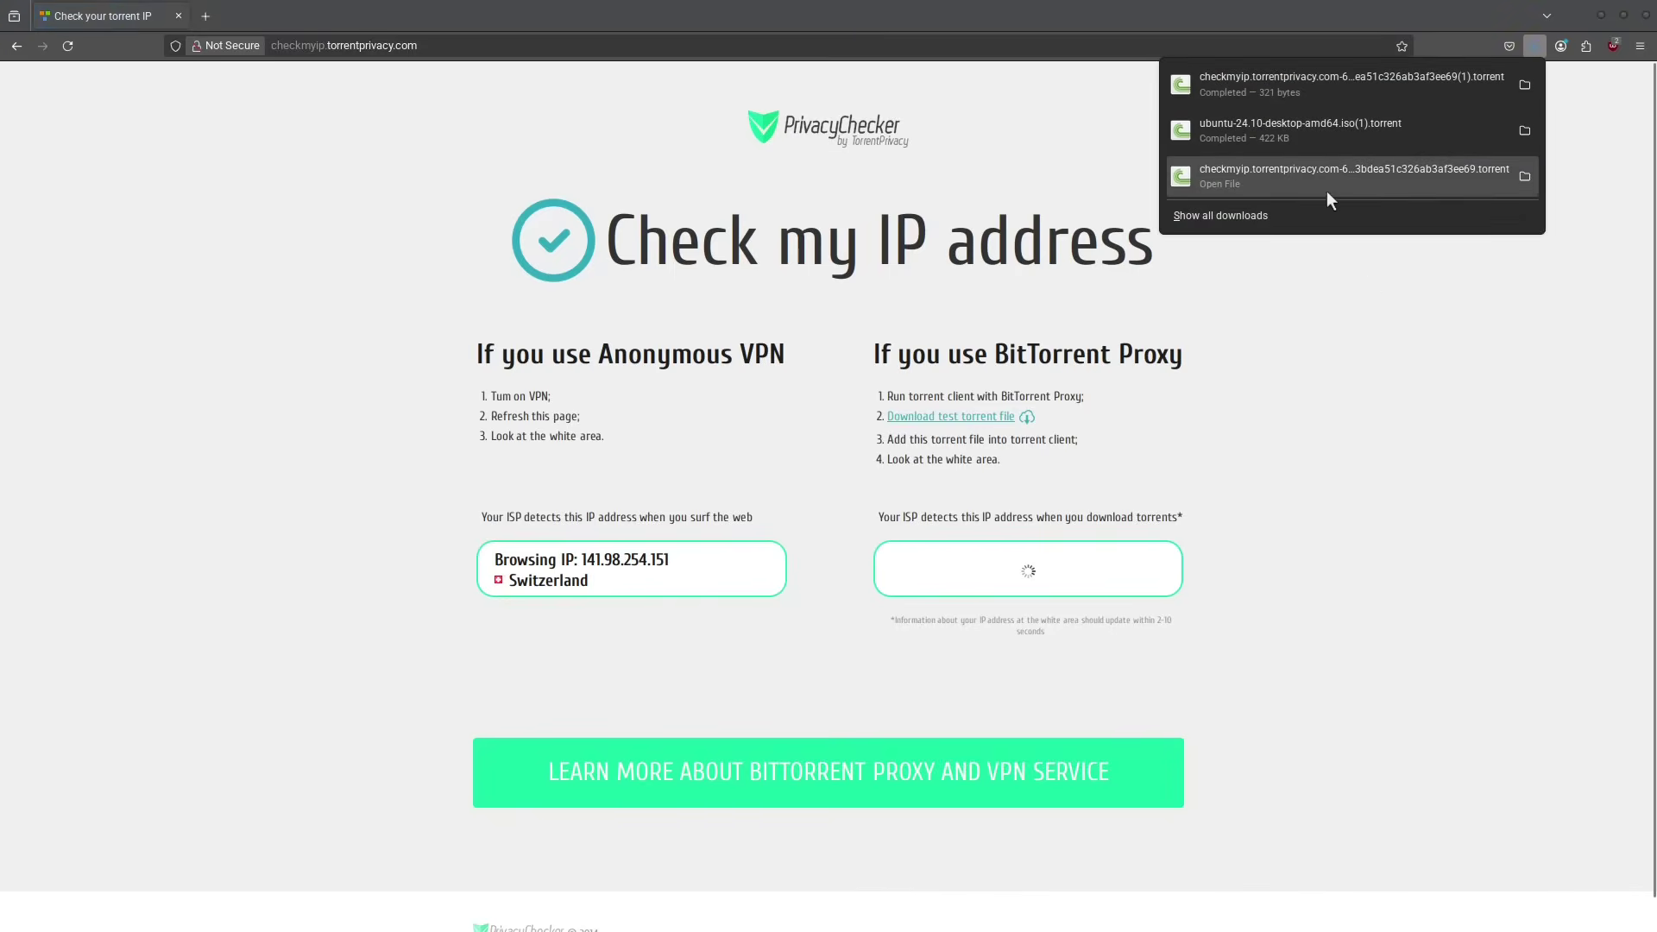
click(1247, 83)
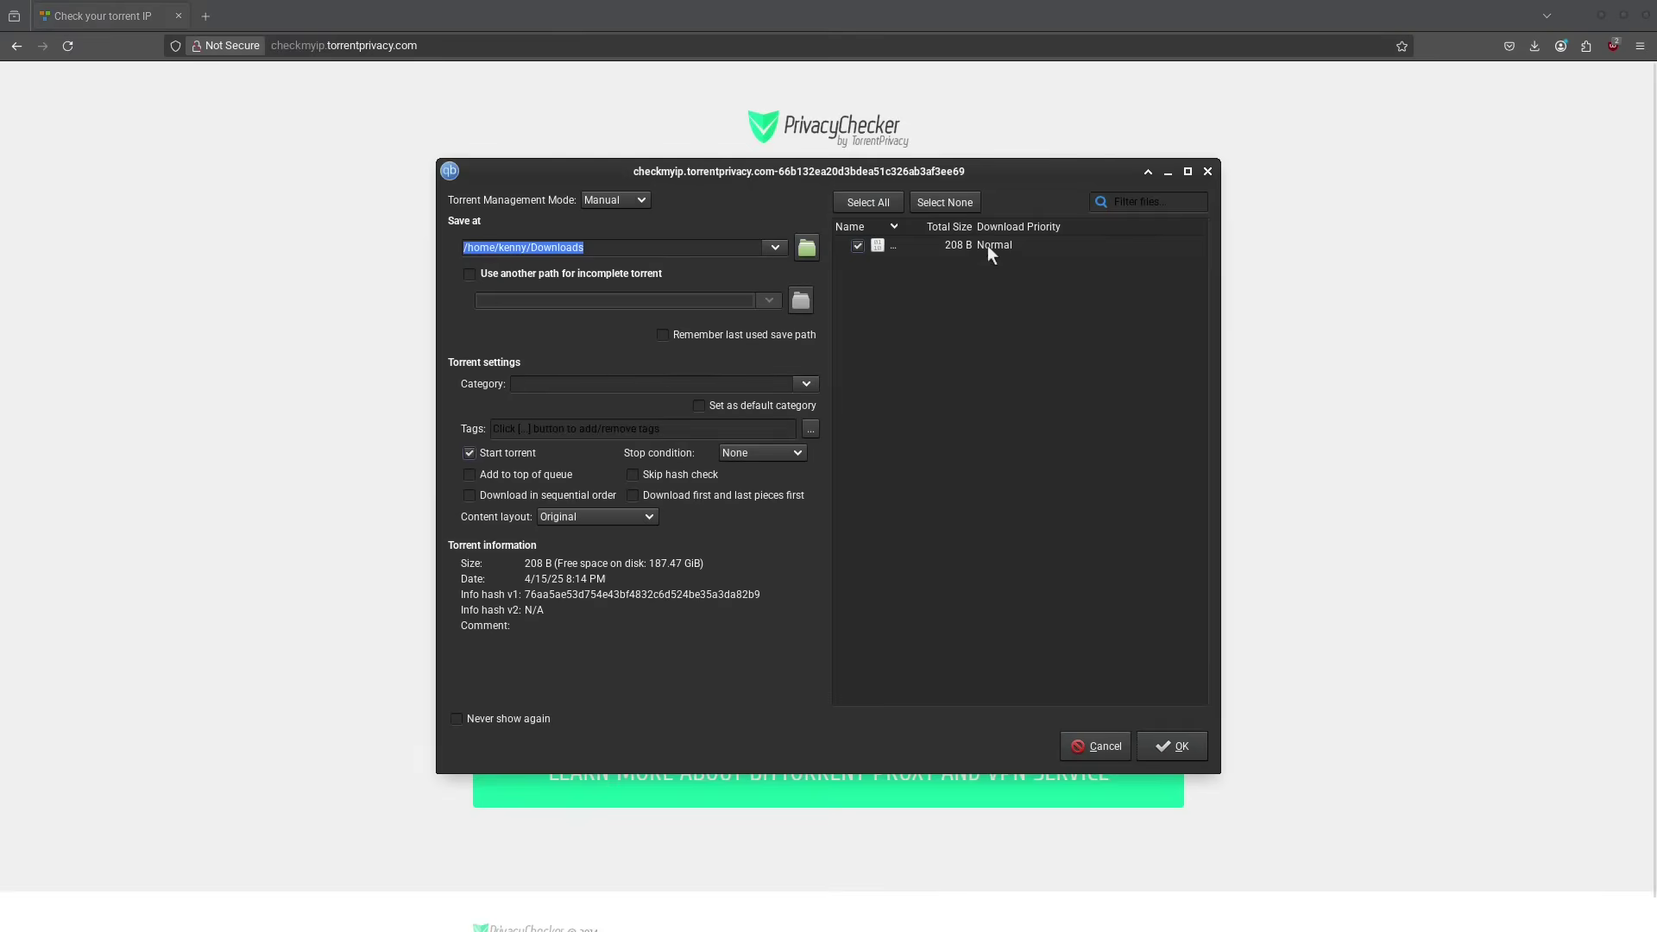
click(1166, 744)
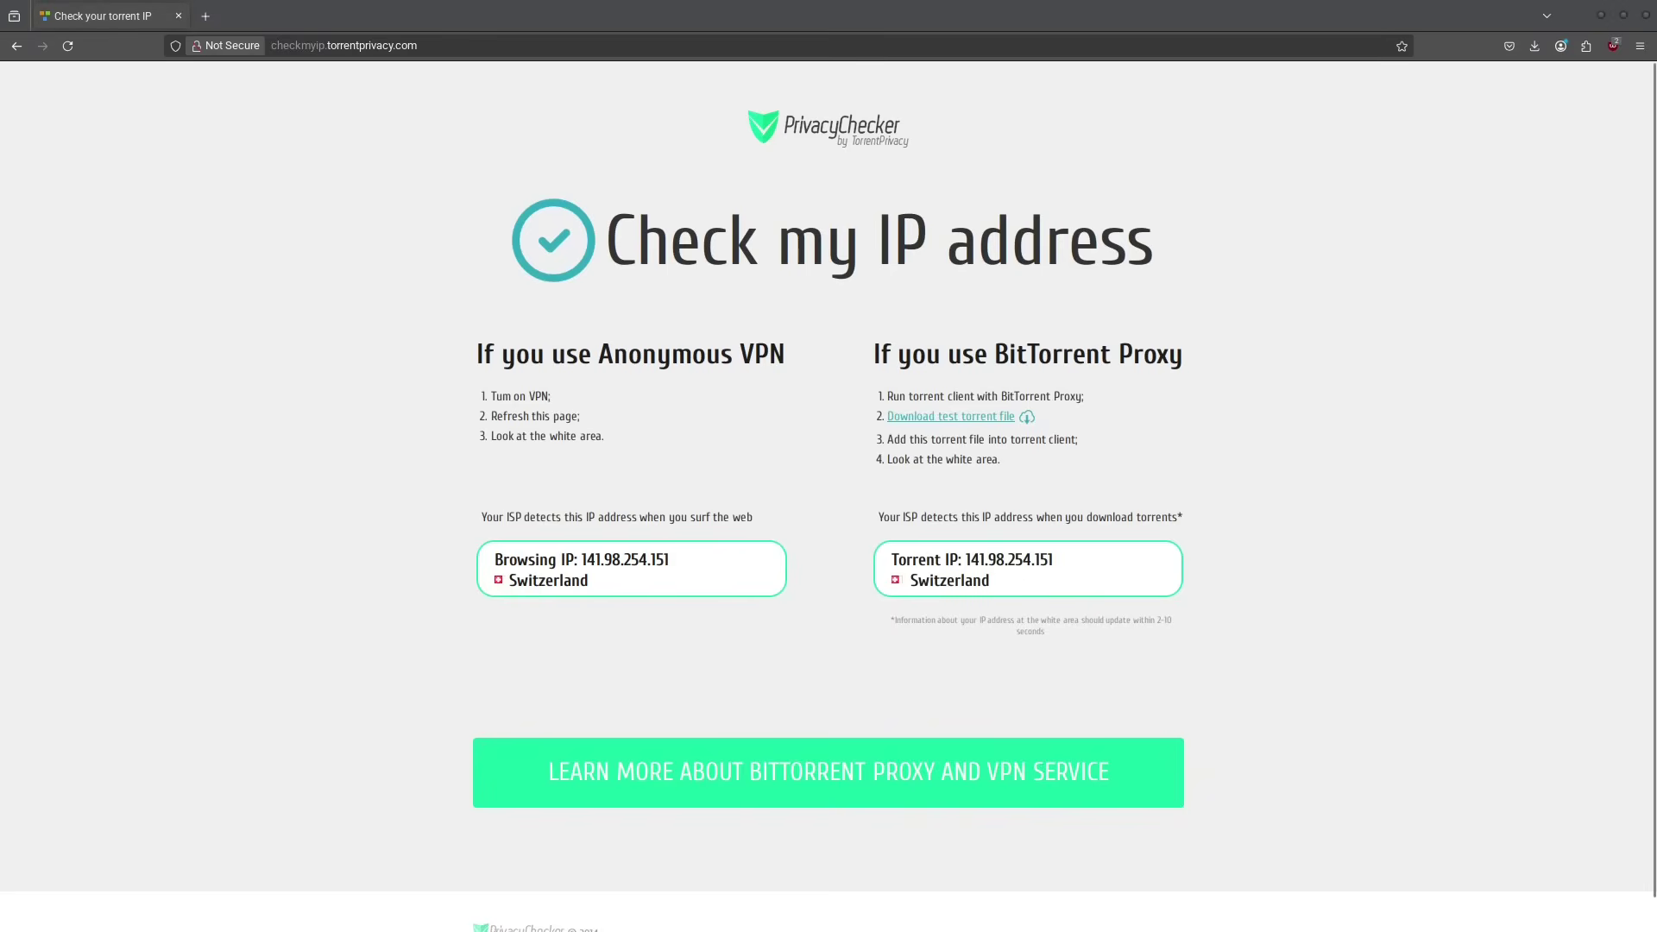
key(alt+Tab)
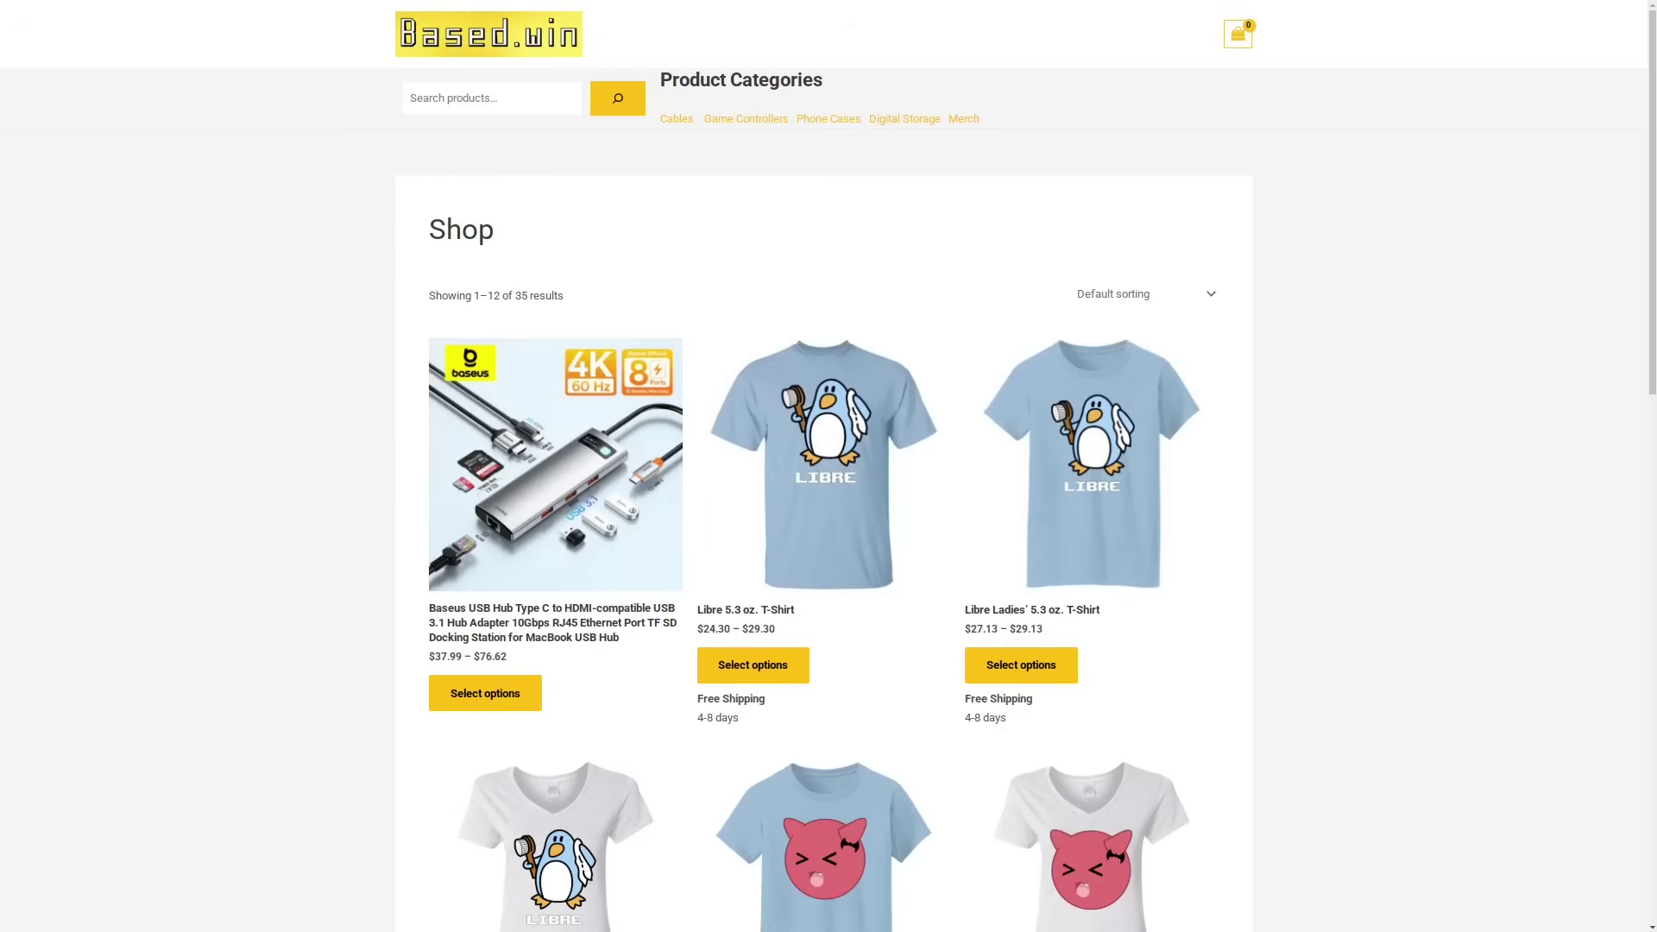
- Scroll the Based.win shop and open page 2, showing results 13–24 of 35
scroll(828, 466, down, 11)
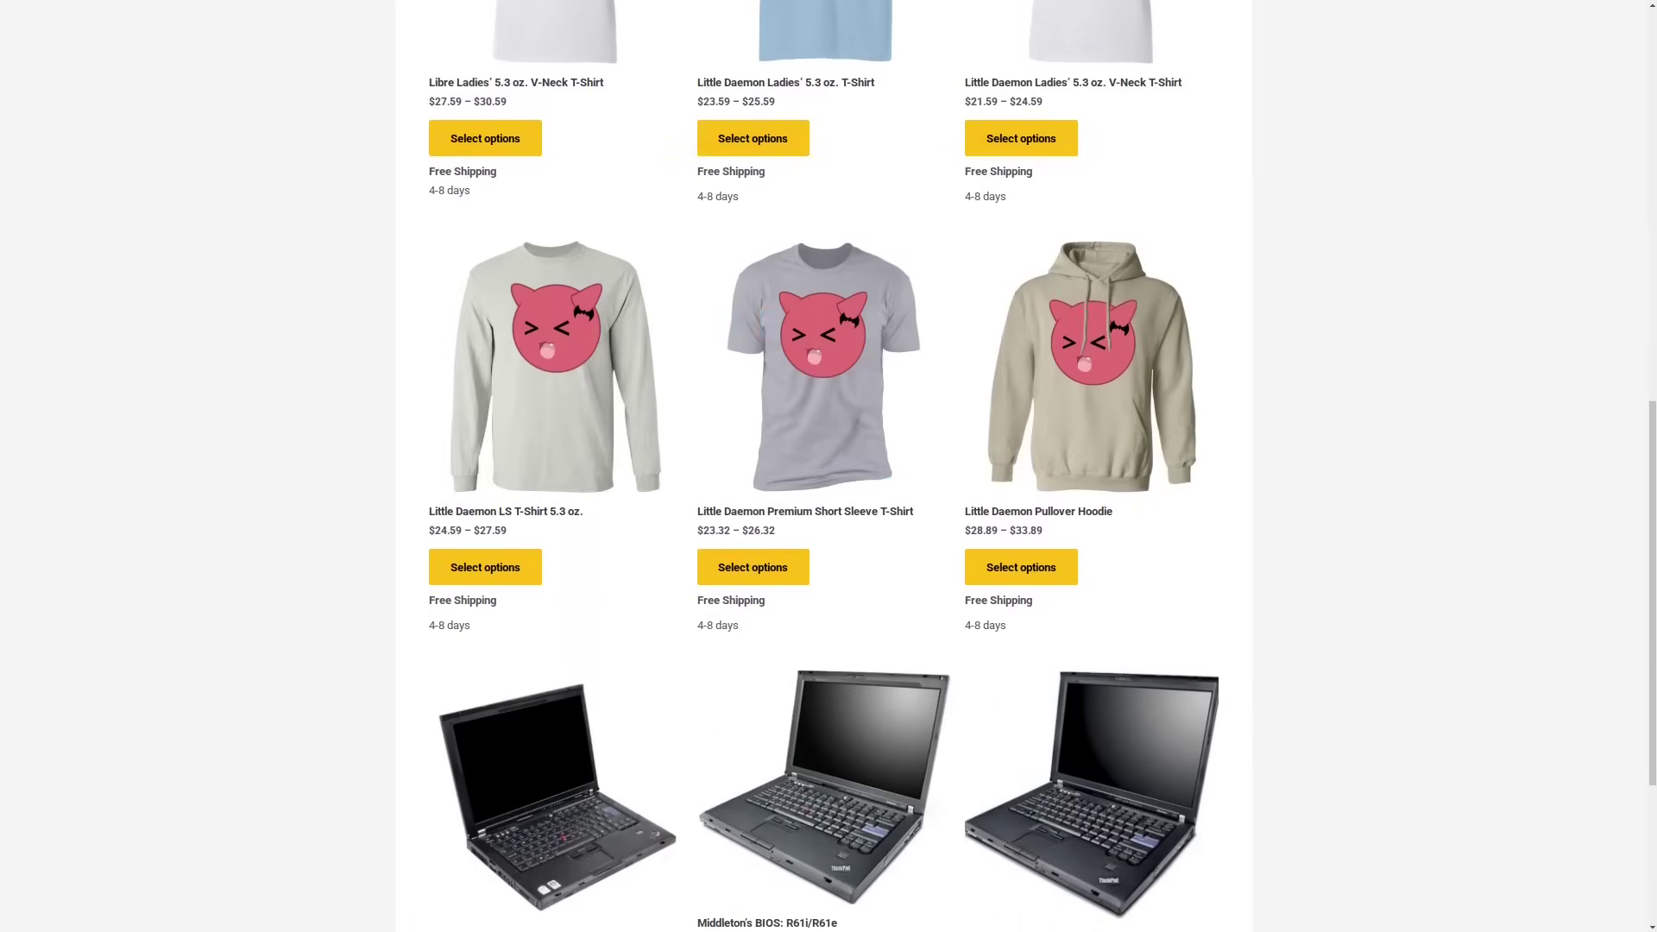
scroll(828, 466, down, 4)
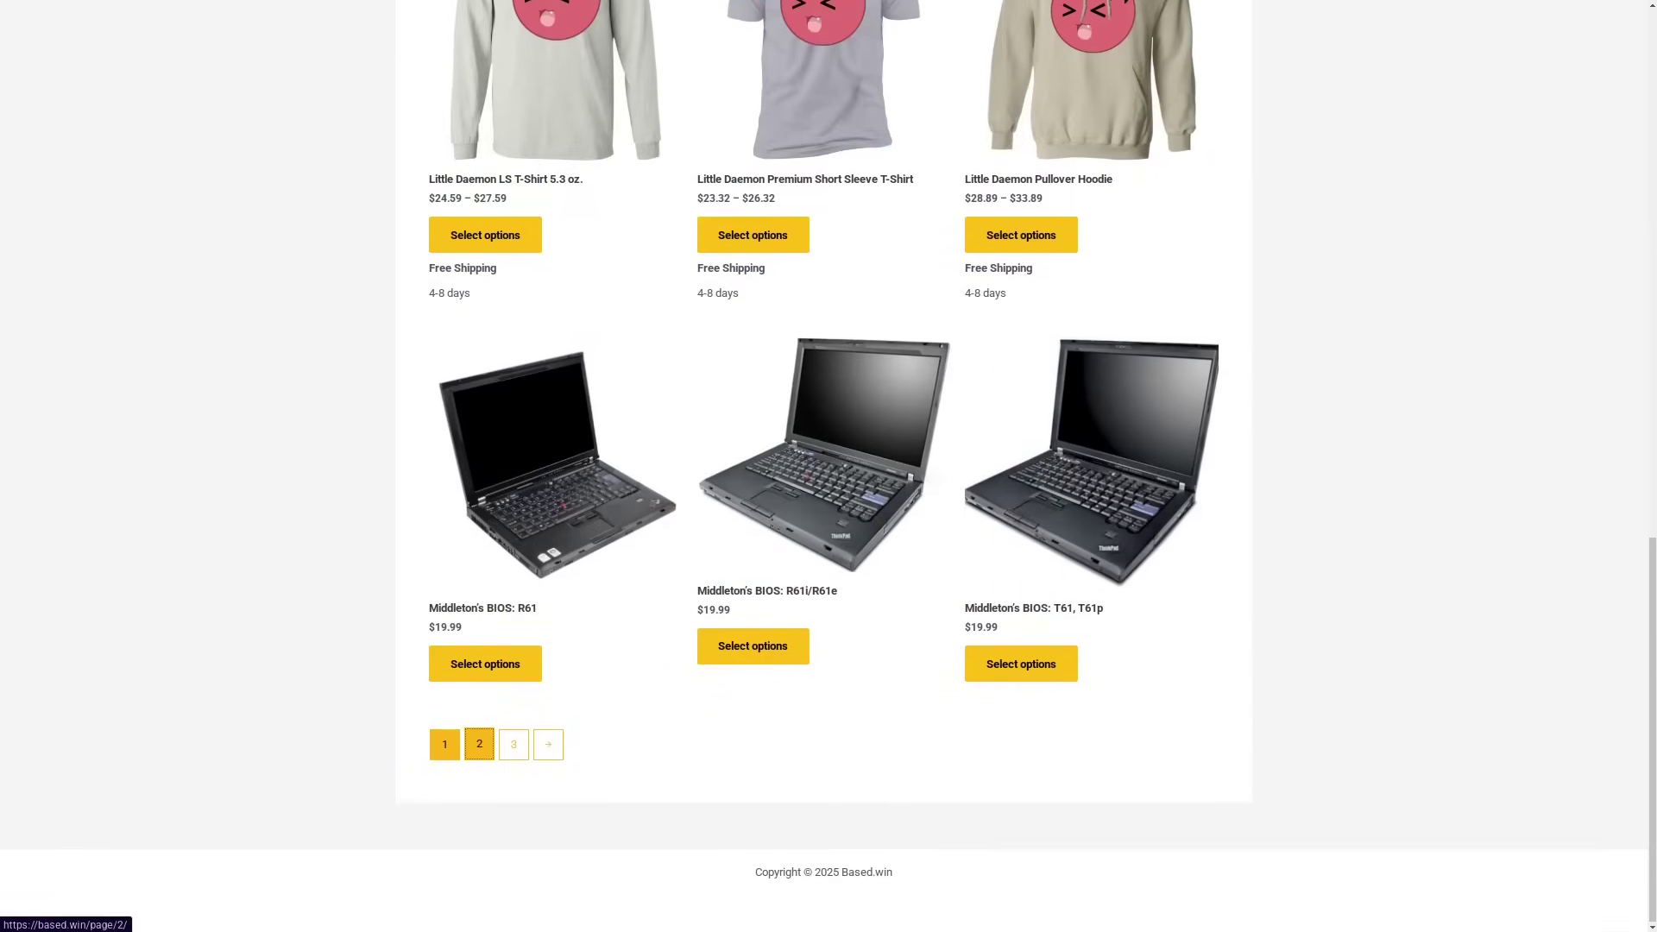
click(478, 744)
scroll(828, 466, down, 7)
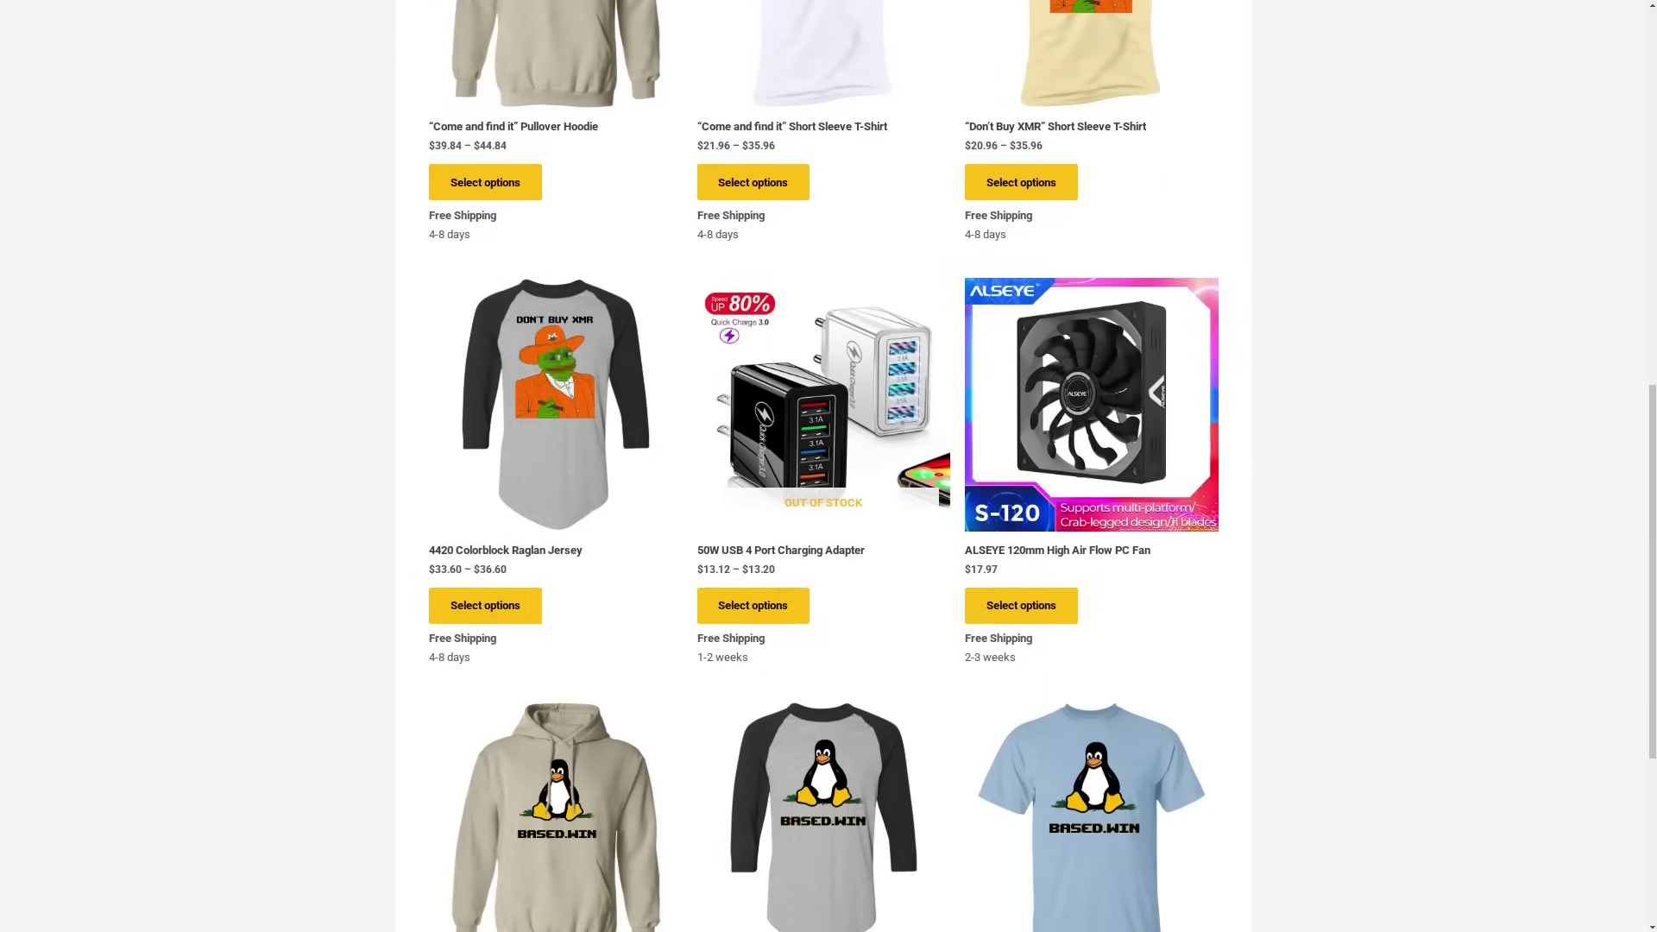